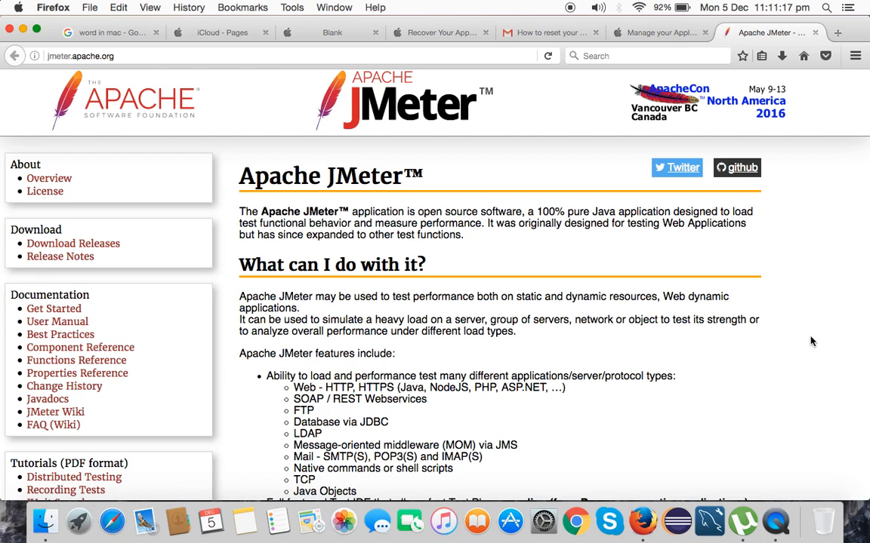
Step: Open the Download Releases page and view the Apache JMeter 3.1 binaries, source and archives sections
scroll(811, 342, "down", 3)
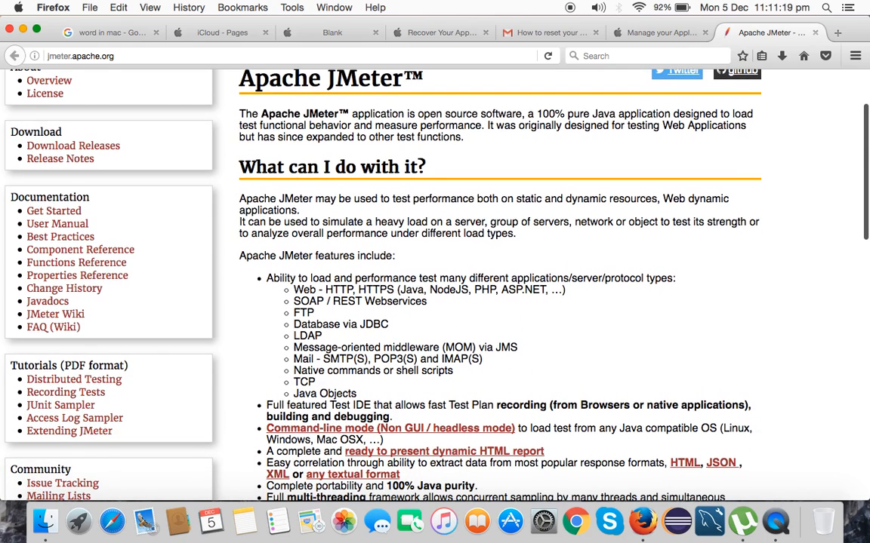
scroll(811, 342, "up", 3)
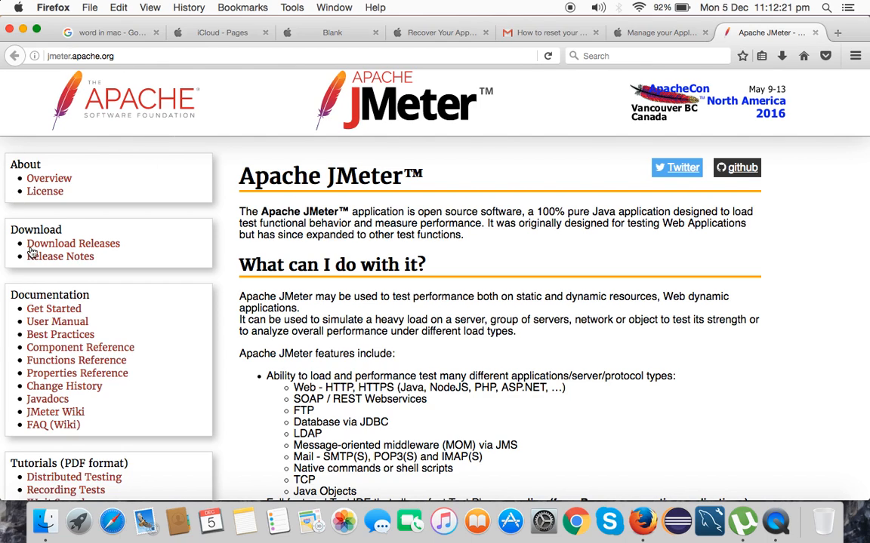
left_click(98, 248)
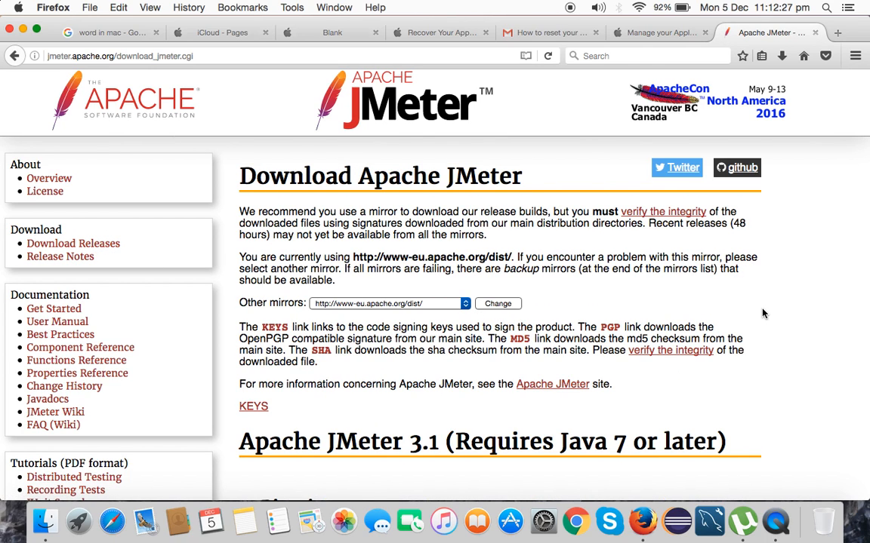
scroll(762, 313, "down", 5)
scroll(438, 166, "down", 5)
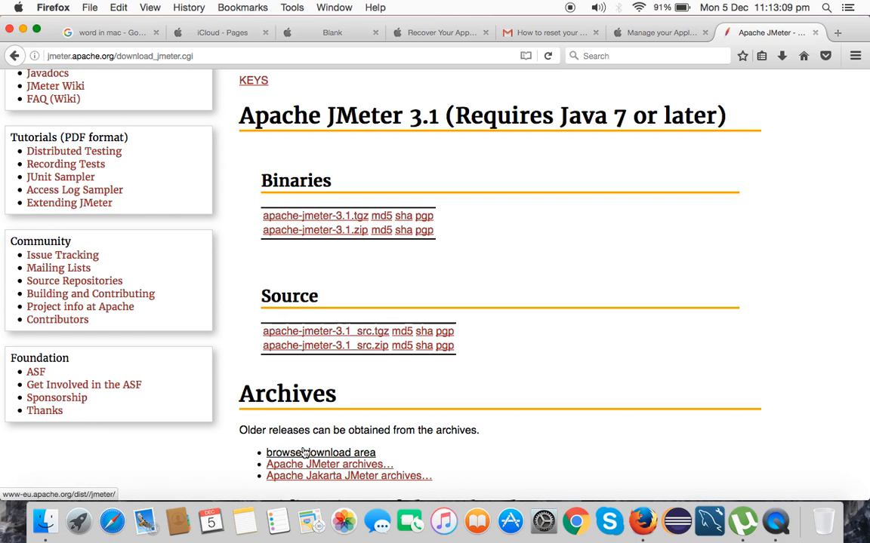
Step: Look through the binaries directory of the Apache JMeter archives and return to the download page
left_click(333, 471)
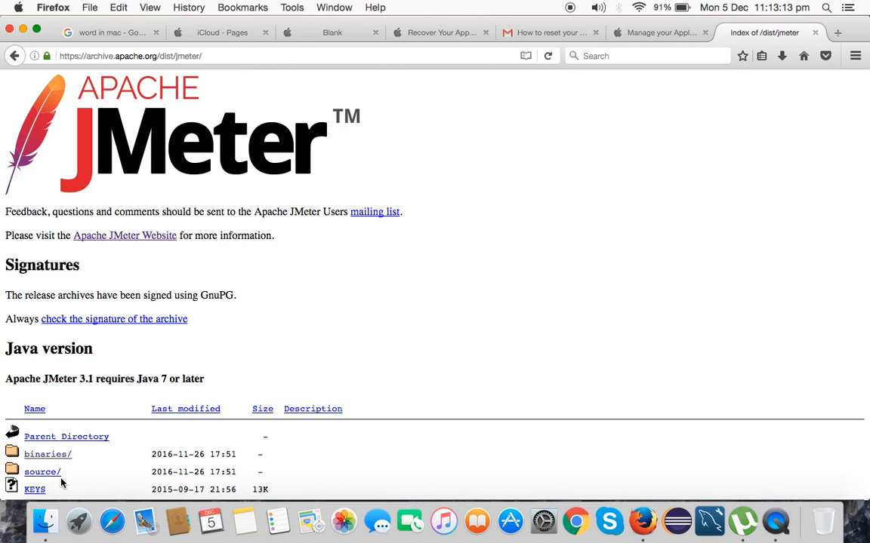
left_click(43, 459)
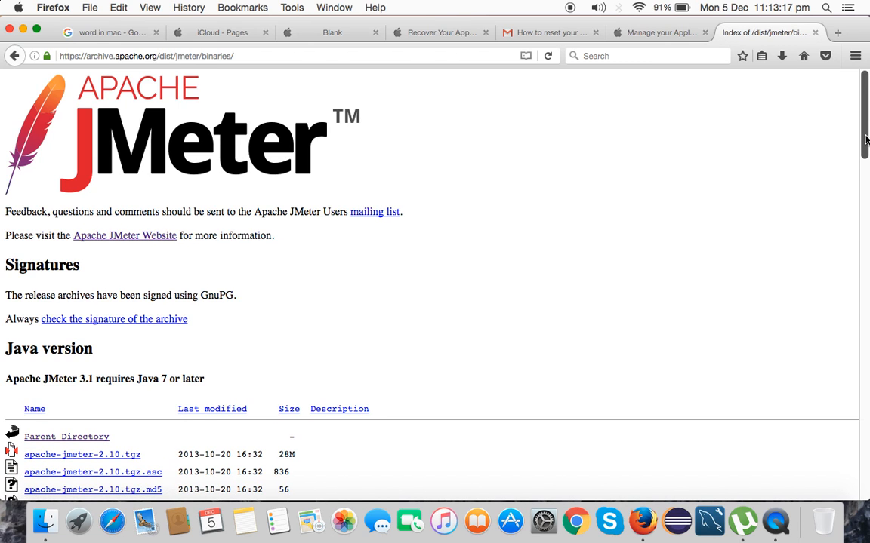
left_click_drag(861, 137, 836, 97)
left_click(15, 56)
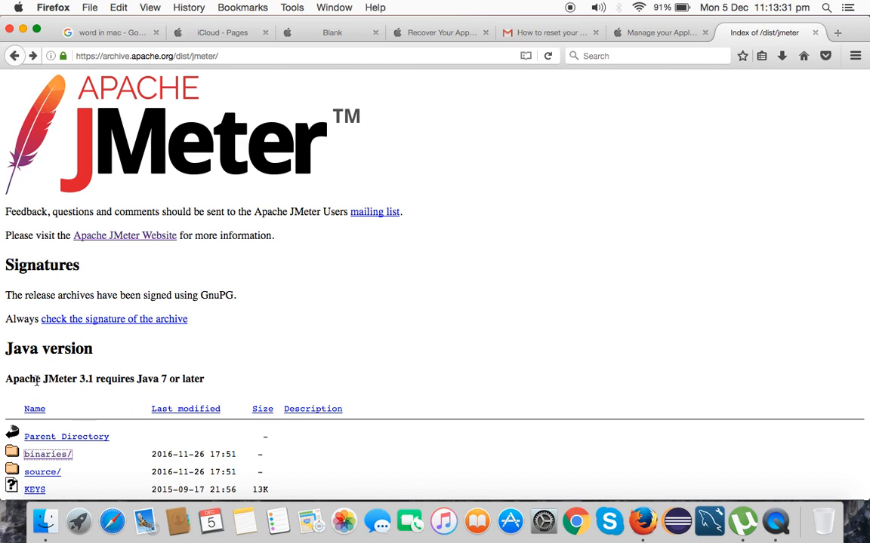
left_click(15, 56)
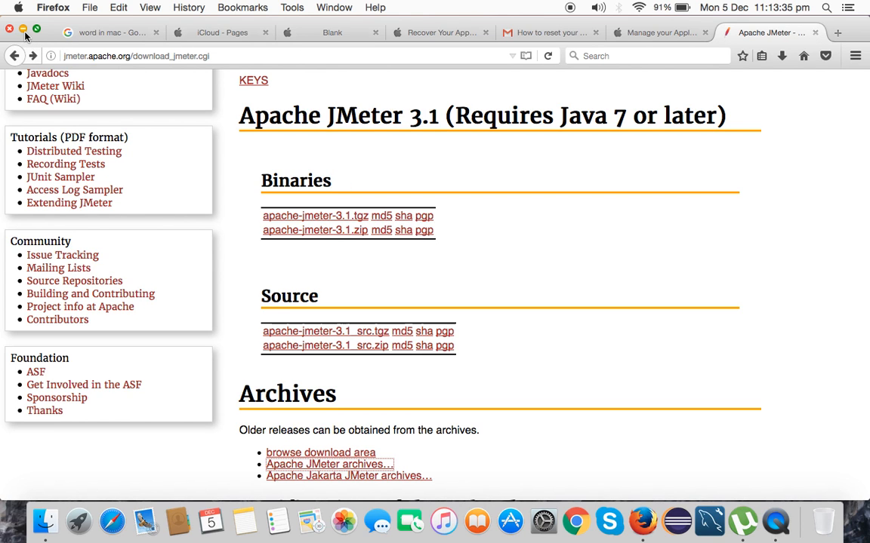
Step: Minimize the browser, open the apache-jmeter-3.1 folder on the desktop and move its window higher on the screen
left_click(22, 31)
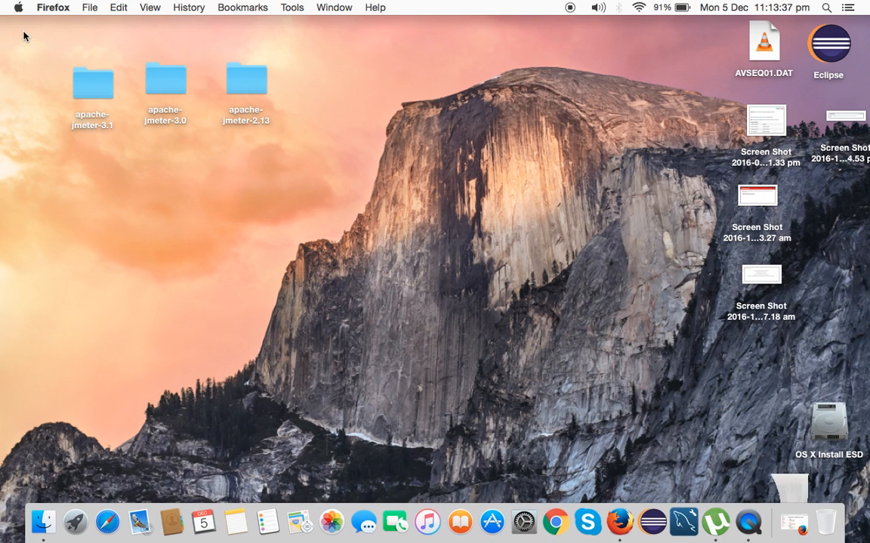
left_click(252, 72)
left_click(176, 79)
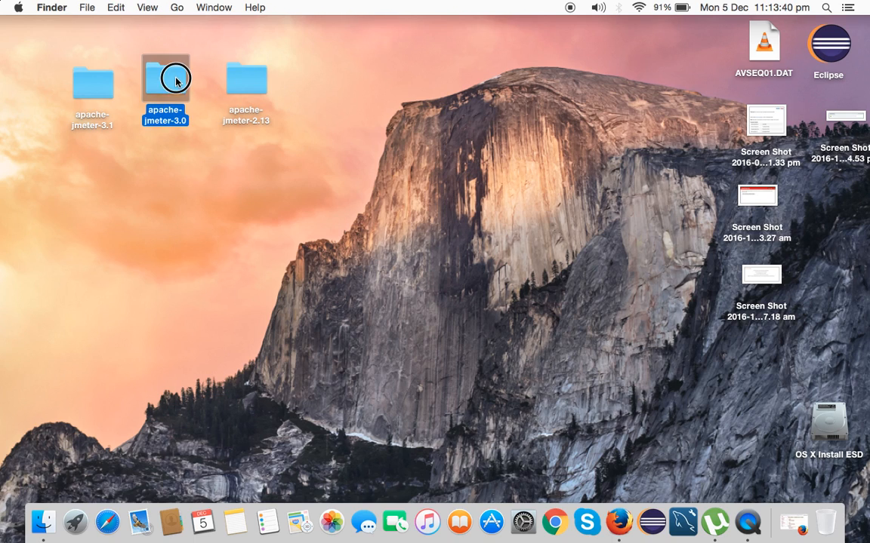
left_click(103, 87)
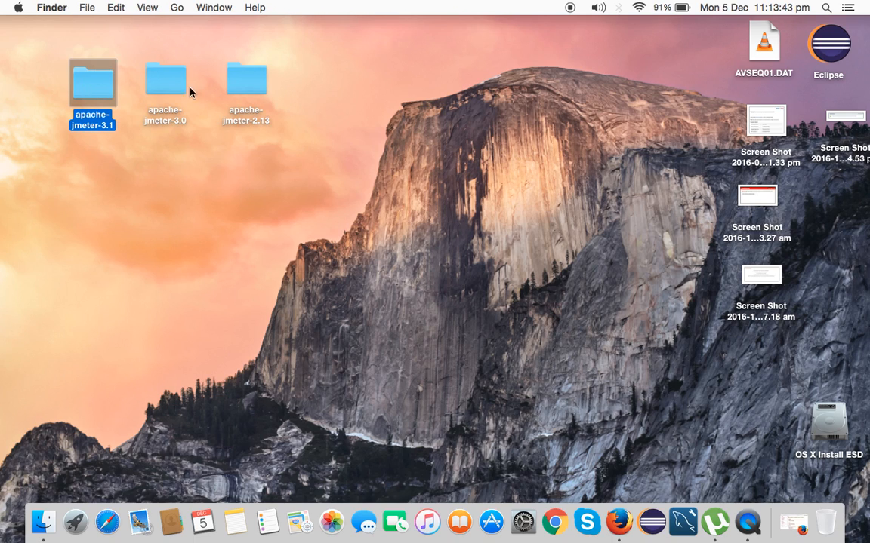
double_click(78, 91)
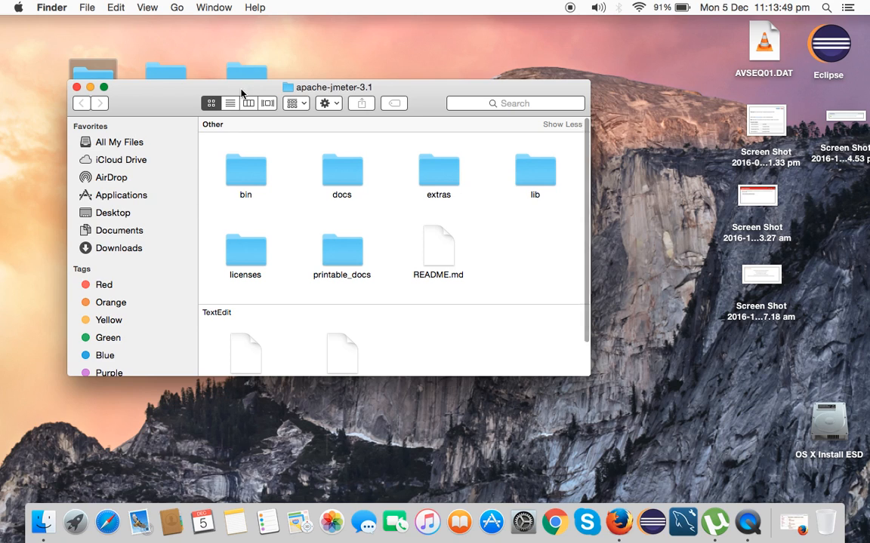
left_click_drag(239, 86, 237, 7)
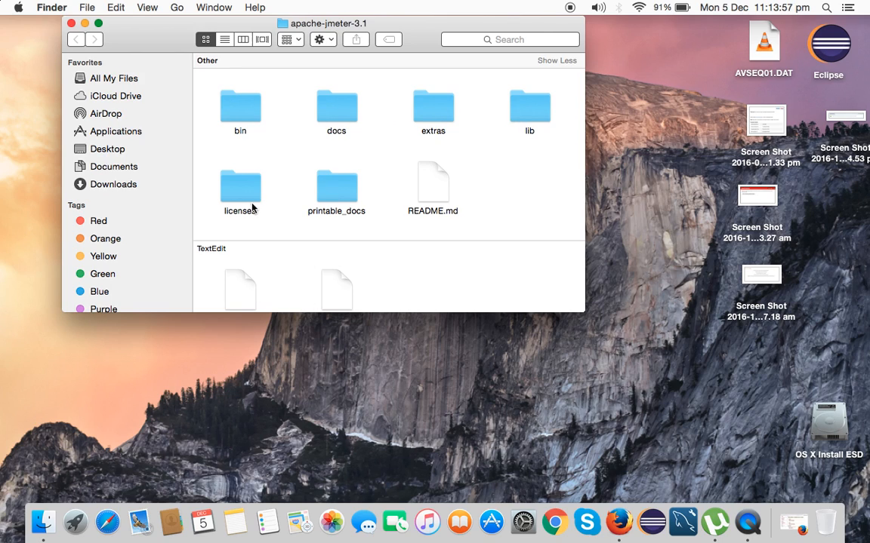
Step: Look over the contents of the apache-jmeter-3.1 folder and open its bin folder
key("Down")
key("Down")
key("Down")
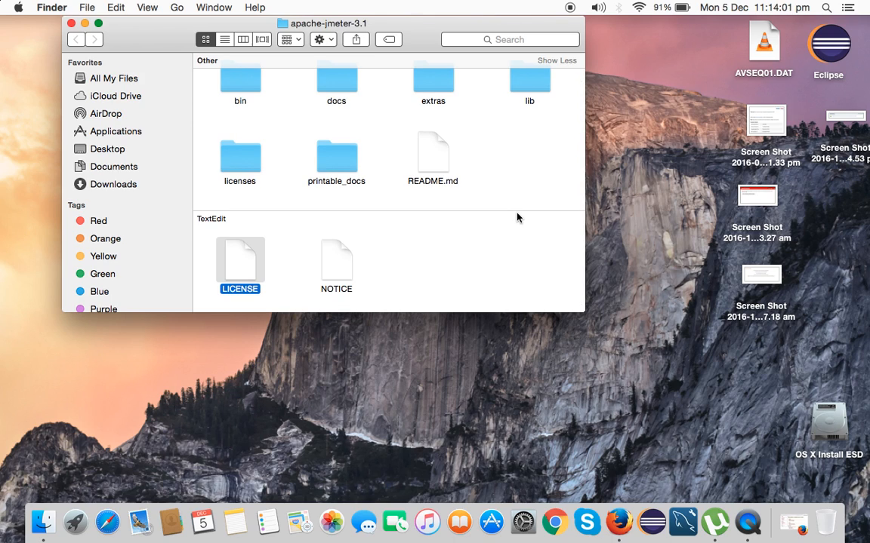
key("Up")
key("Up")
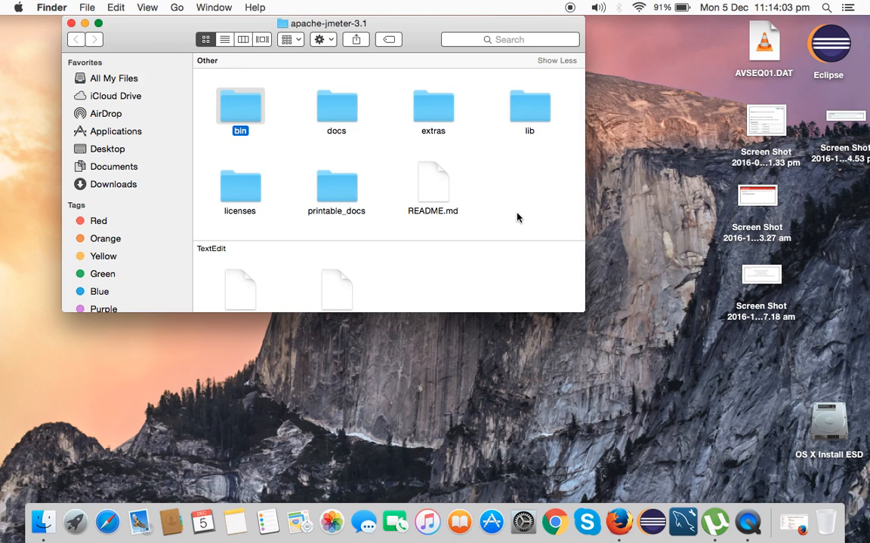
double_click(243, 112)
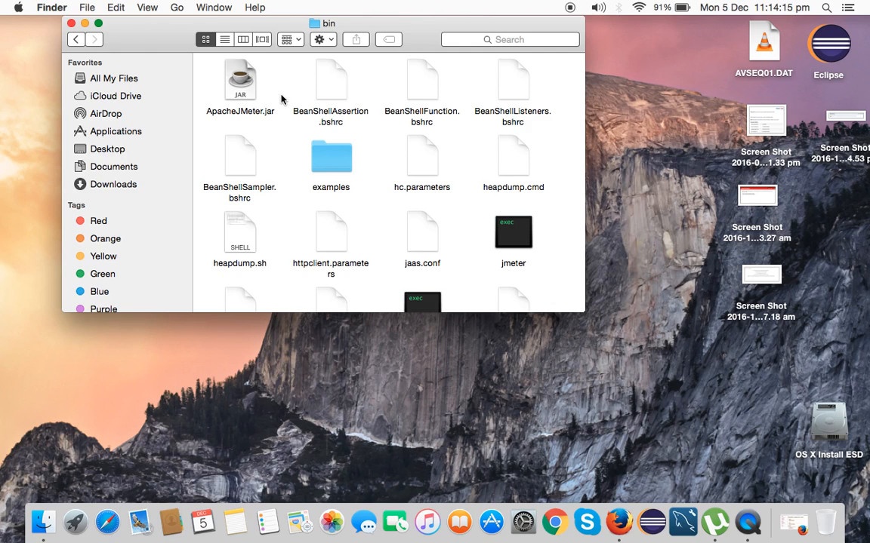
Step: Locate ApacheJMeter.jar and the jmeter.bat launcher in the bin folder
left_click(239, 89)
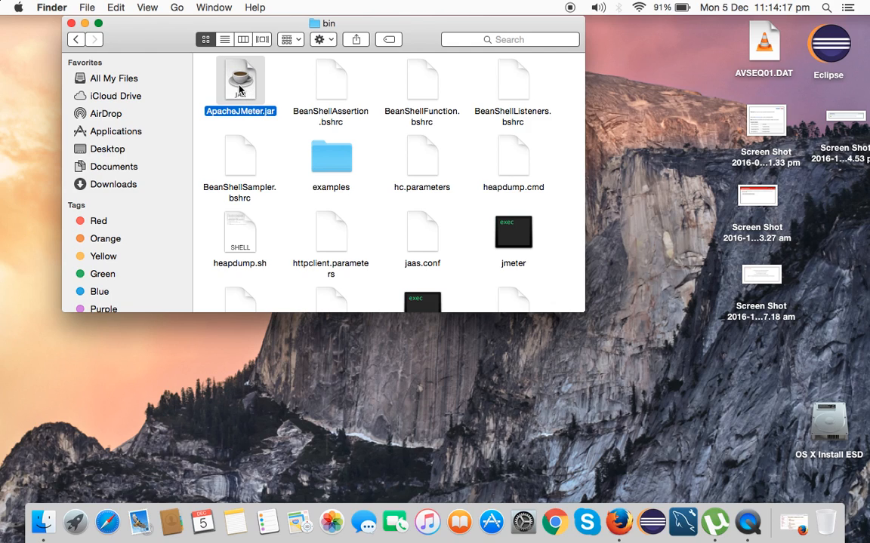
left_click(557, 150)
key("Down")
key("Down")
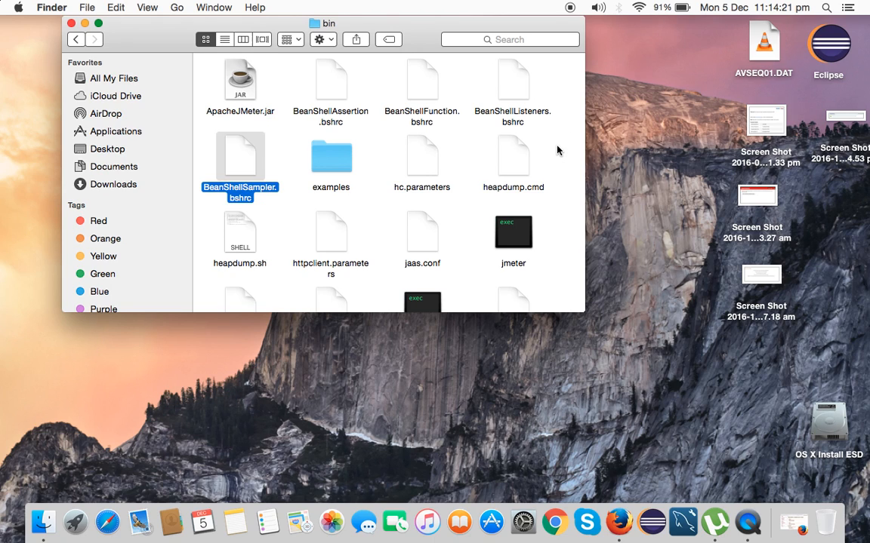
key("Down")
key("Down")
key("Down")
key("Up")
key("Down")
key("Right")
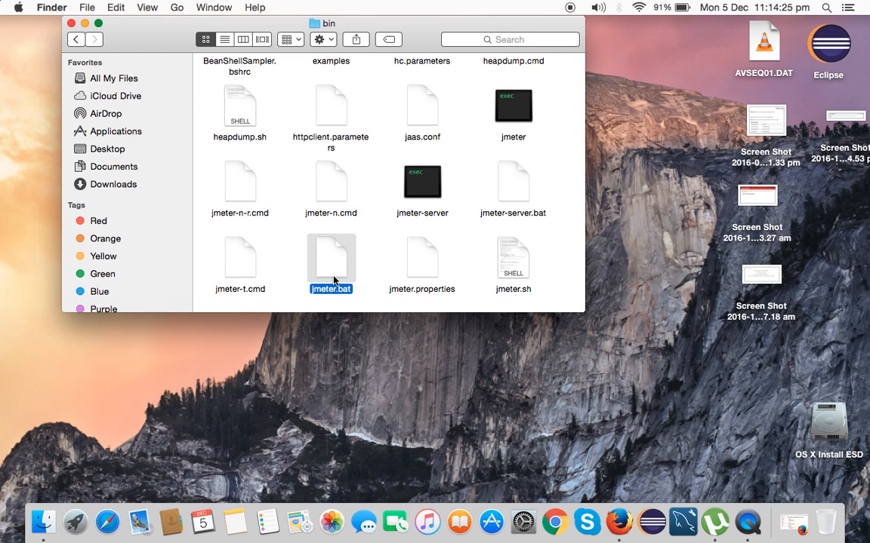
Step: Browse the remaining bin files and locate the jmeter.sh shell script
key("Down")
key("Down")
key("Down")
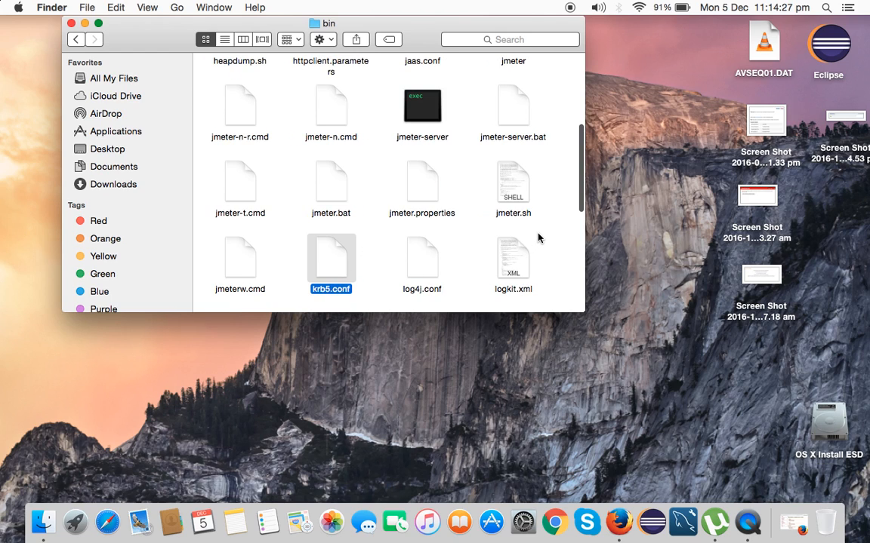
key("Down")
key("Down")
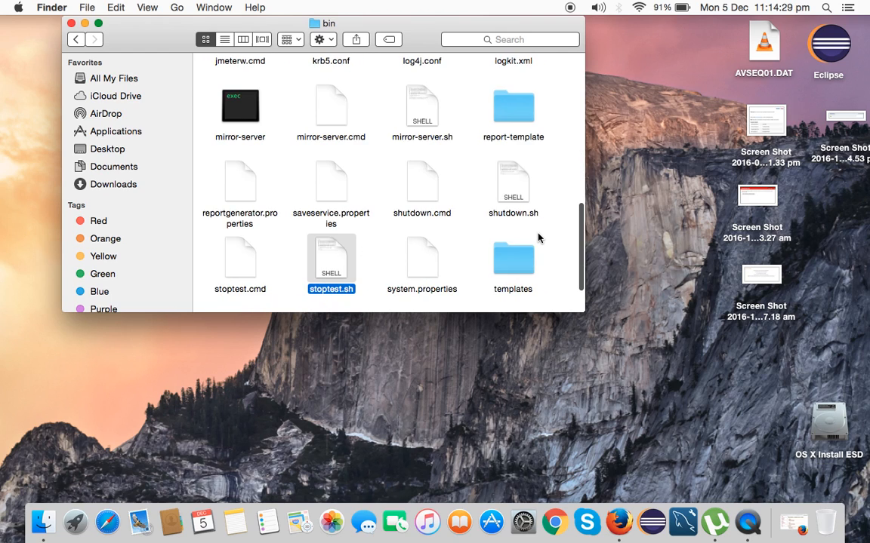
key("Up")
key("Up")
key("Up")
key("Up")
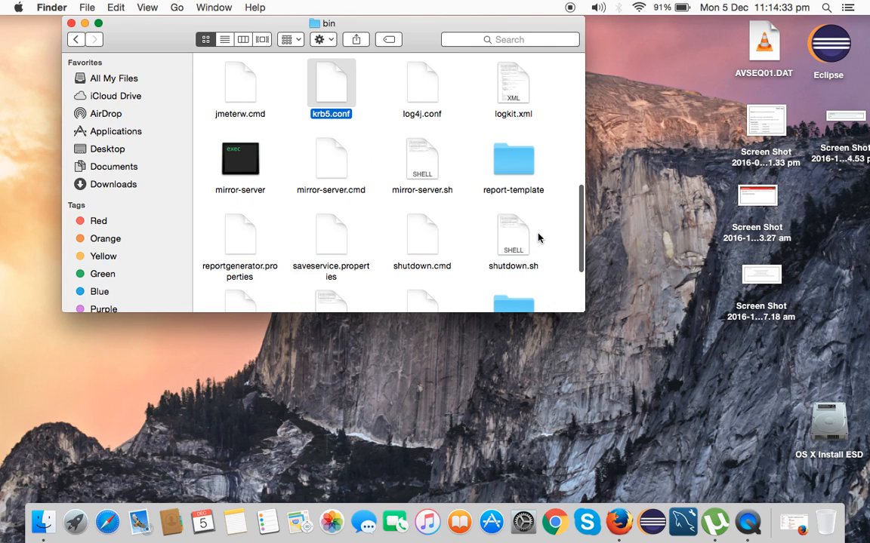
key("Up")
key("Right")
key("Right")
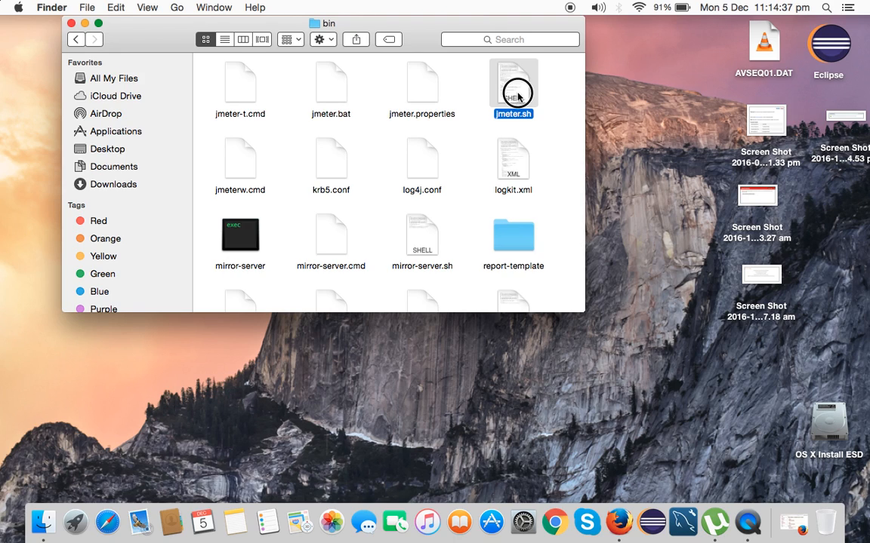
left_click(571, 153)
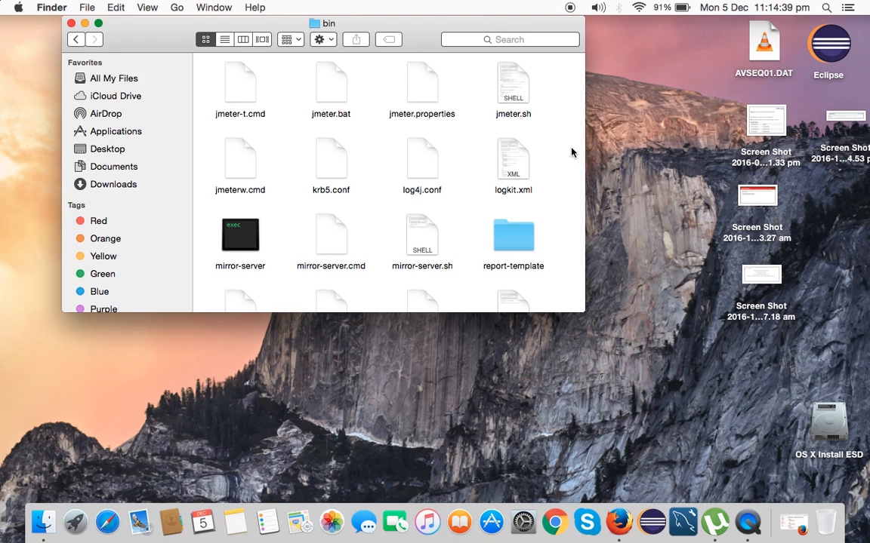
Step: Go back to the start of the bin folder and select ApacheJMeter.jar
key("Up")
key("Up")
key("Up")
key("Up")
key("Up")
key("Up")
key("Up")
key("Up")
key("Up")
key("Up")
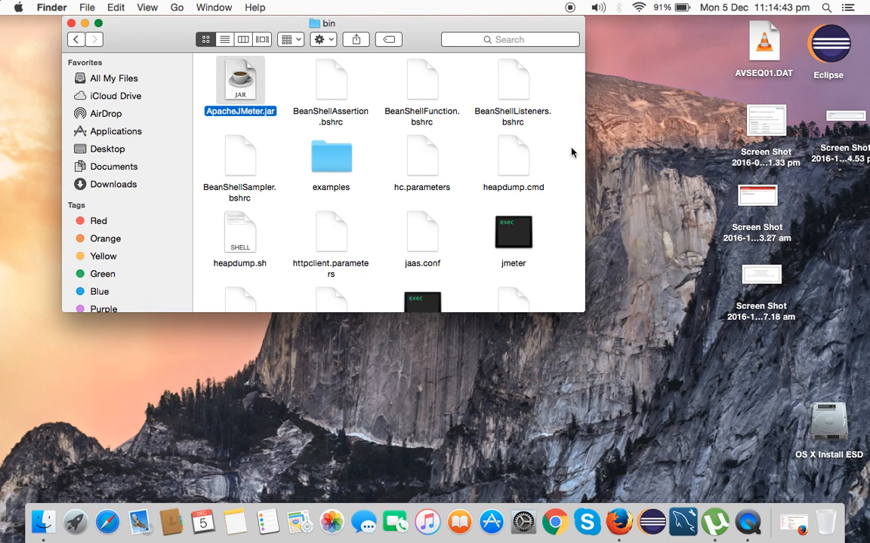
Step: Examine the jmeter-server and jmeter-server.bat files, then return to ApacheJMeter.jar
key("Down")
key("Right")
key("Down")
key("Down")
key("Right")
key("Right")
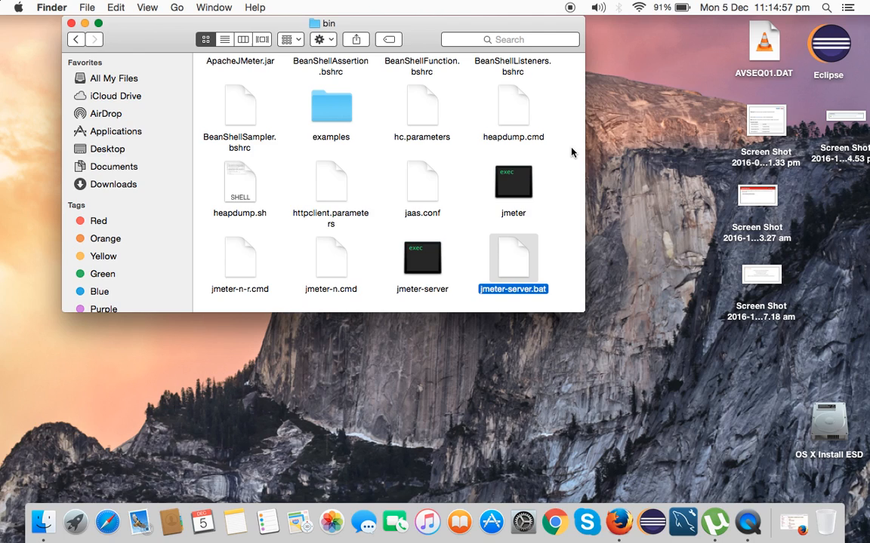
key("Left")
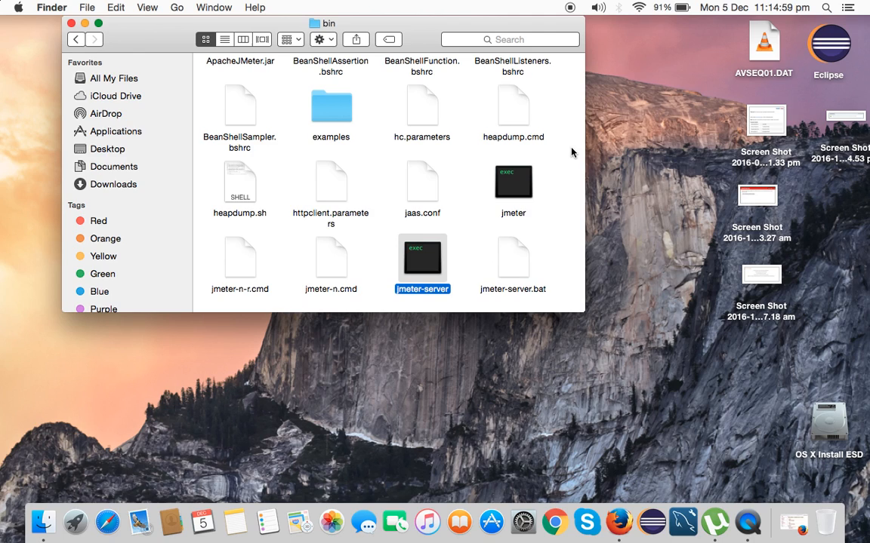
key("Left")
key("Left")
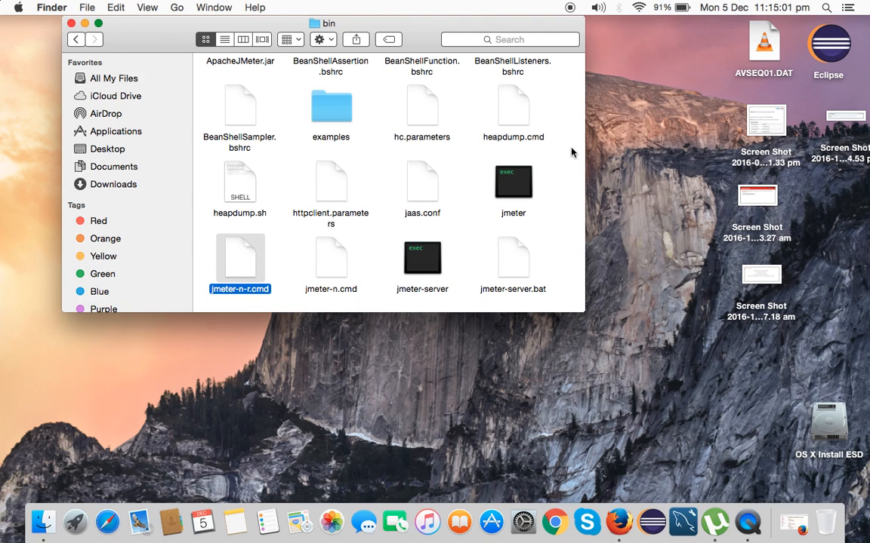
key("Up")
key("Up")
key("Up")
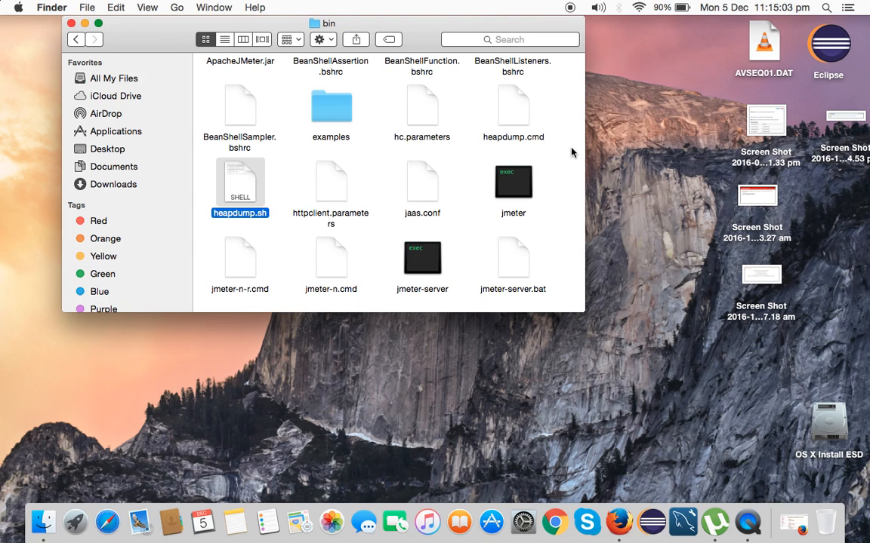
key("Down")
key("Up")
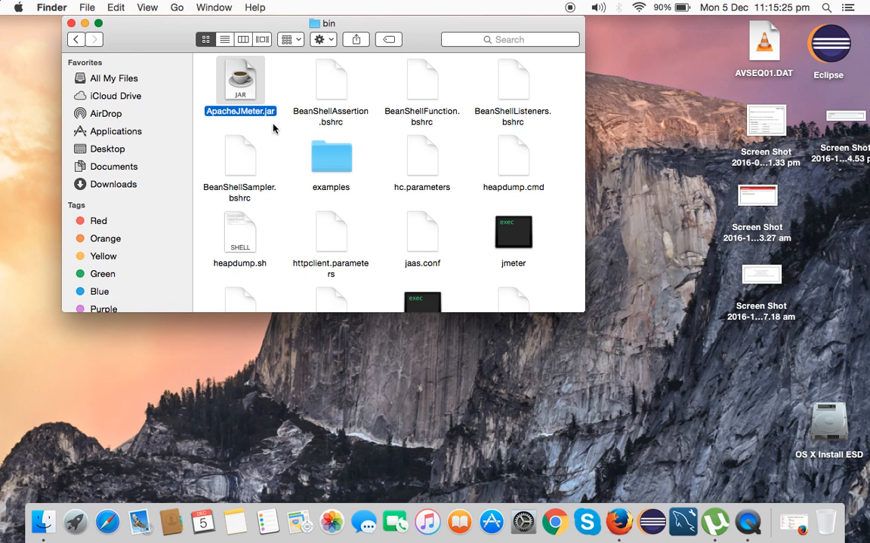
Step: Launch ApacheJMeter.jar, allow it to open, minimize the bin folder window and move the JMeter window aside
double_click(245, 87)
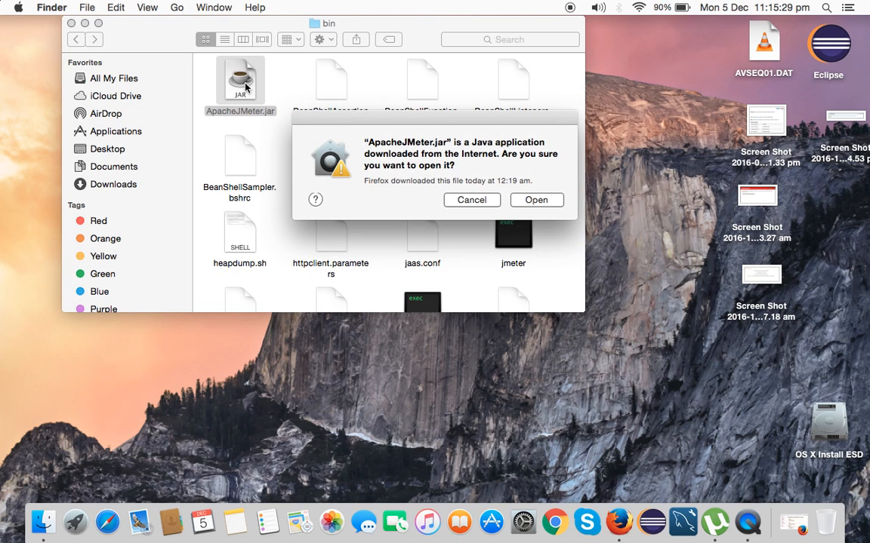
left_click(530, 202)
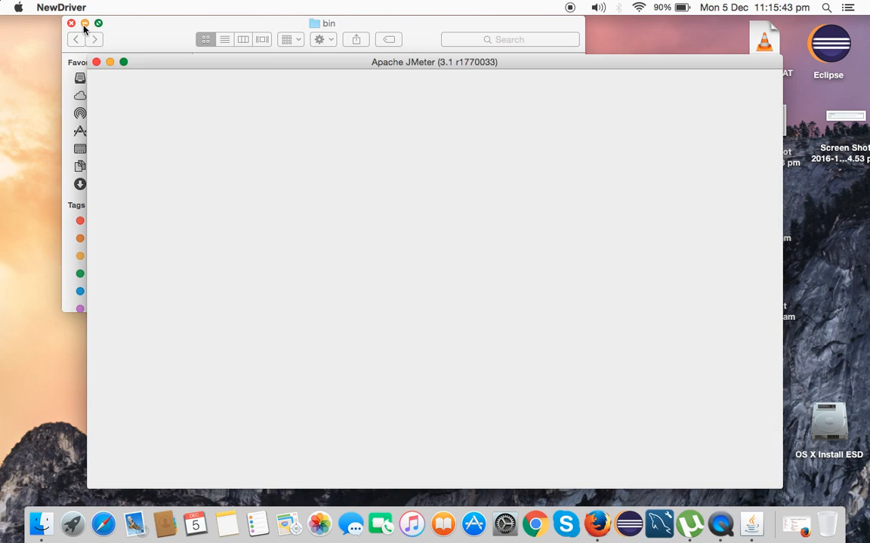
left_click(85, 23)
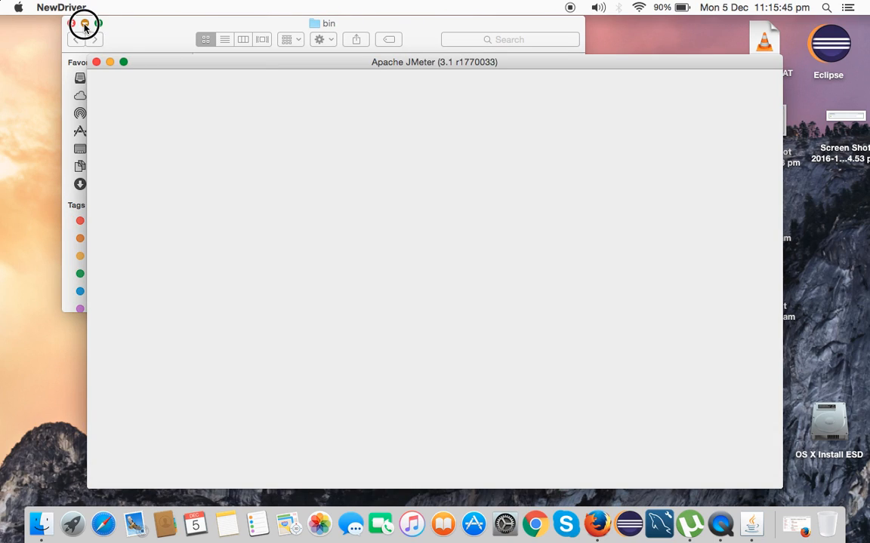
left_click_drag(229, 66, 150, 34)
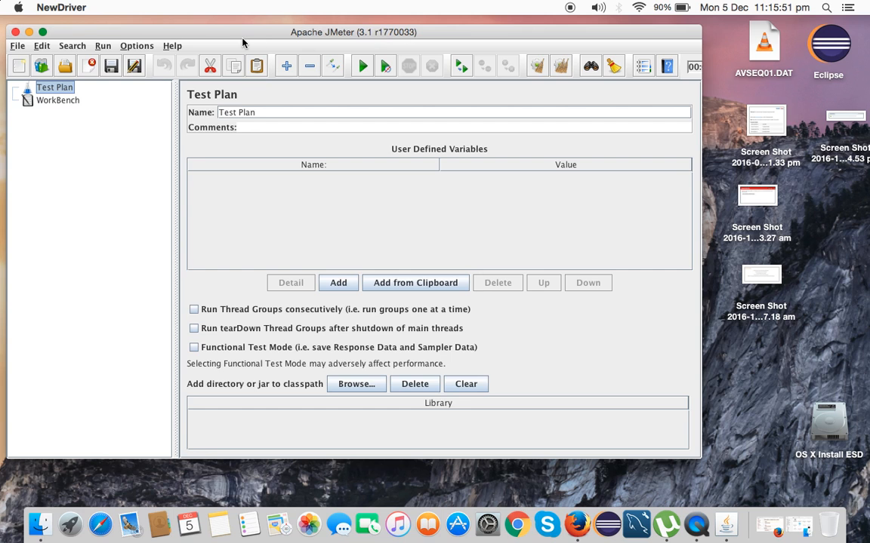
Step: Minimize JMeter 3.1, launch ApacheJMeter.jar from the apache-jmeter-2.13 bin folder and minimize that folder's window
left_click(29, 33)
double_click(242, 89)
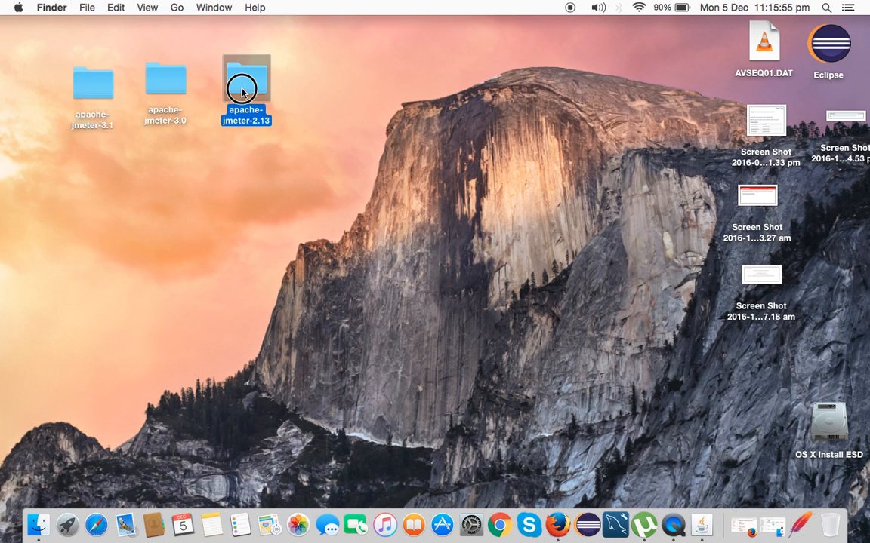
double_click(255, 104)
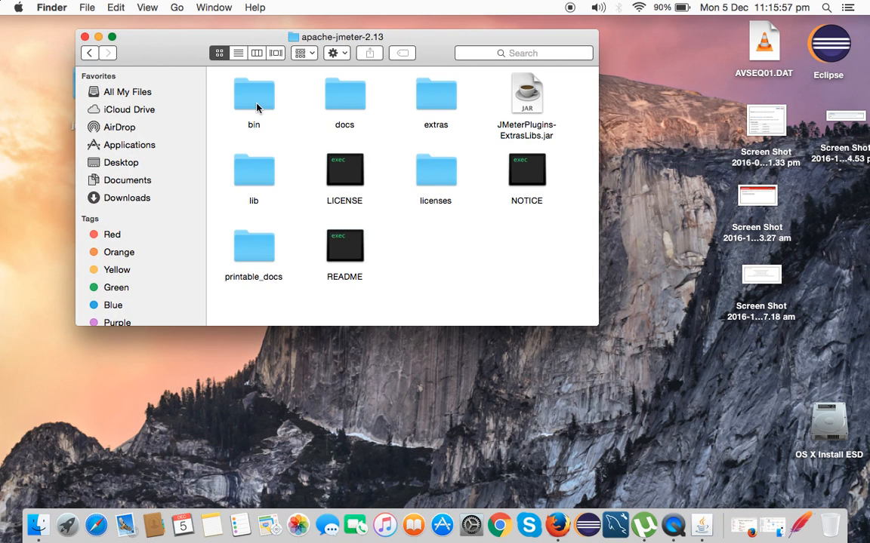
double_click(262, 102)
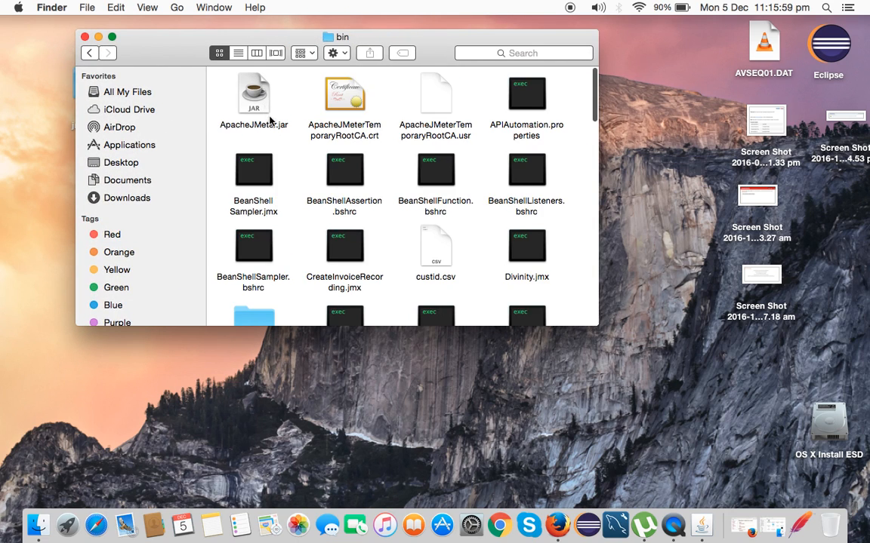
double_click(259, 92)
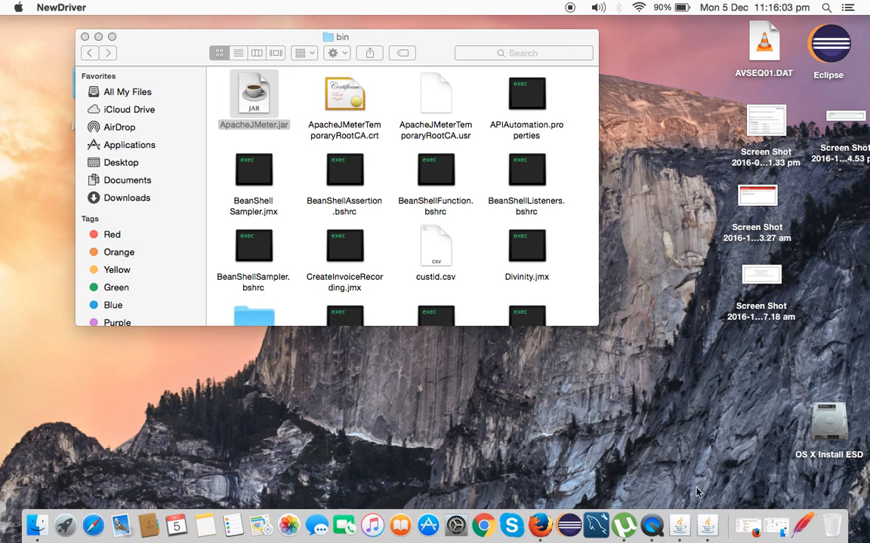
left_click(98, 37)
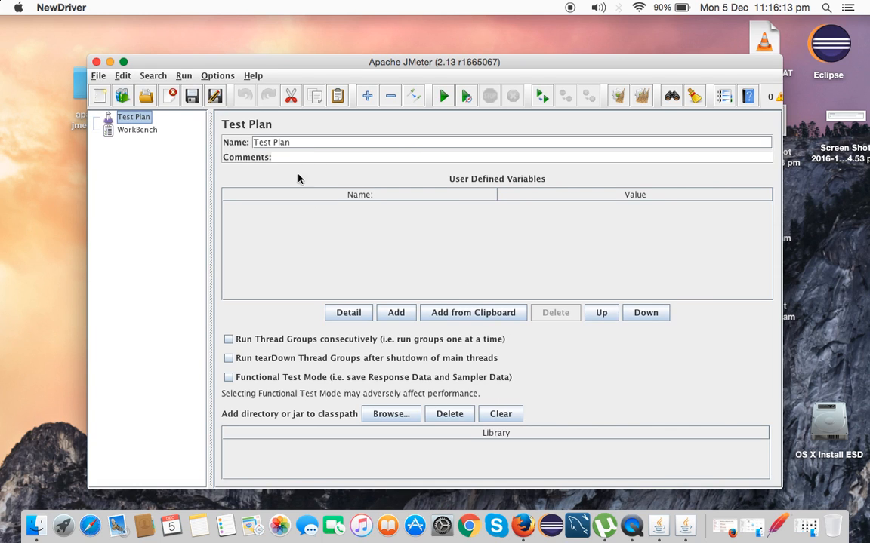
Step: Move the JMeter 2.13 window aside, bring JMeter 3.1 forward and lower it so both title bars can be compared
left_click_drag(260, 65, 359, 55)
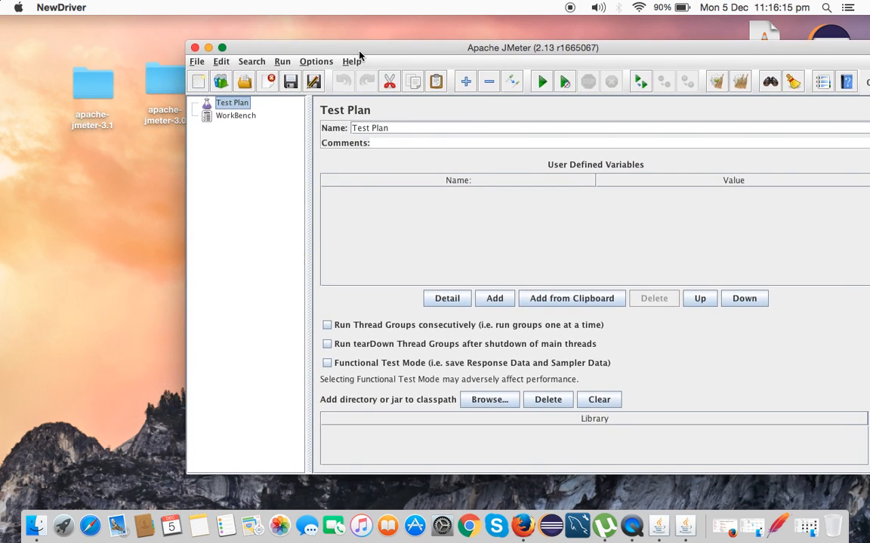
left_click(658, 526)
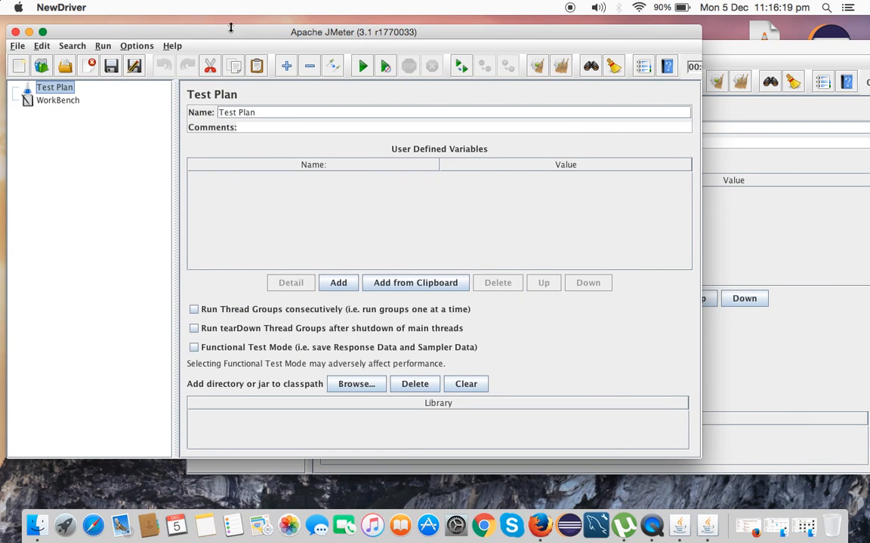
left_click_drag(232, 34, 250, 184)
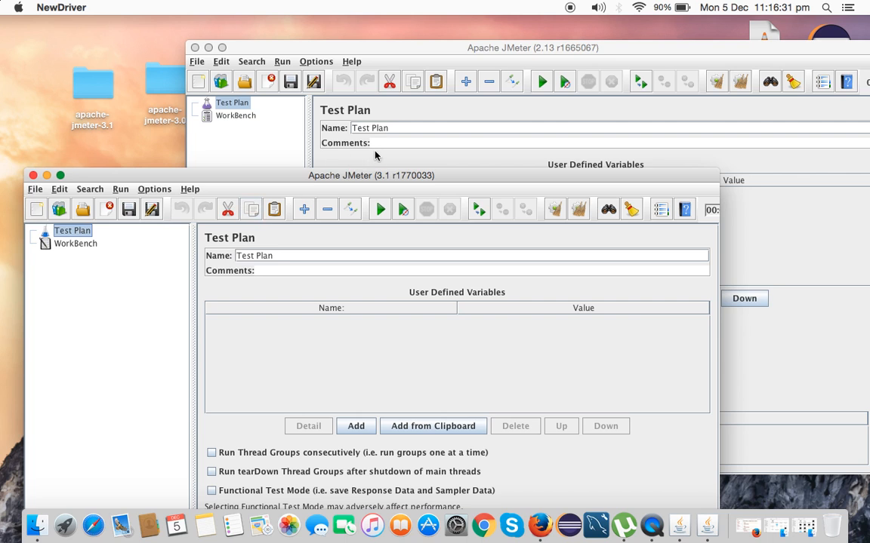
Step: Minimize the JMeter 2.13 window and enlarge the JMeter 3.1 window to fill the screen
left_click(191, 48)
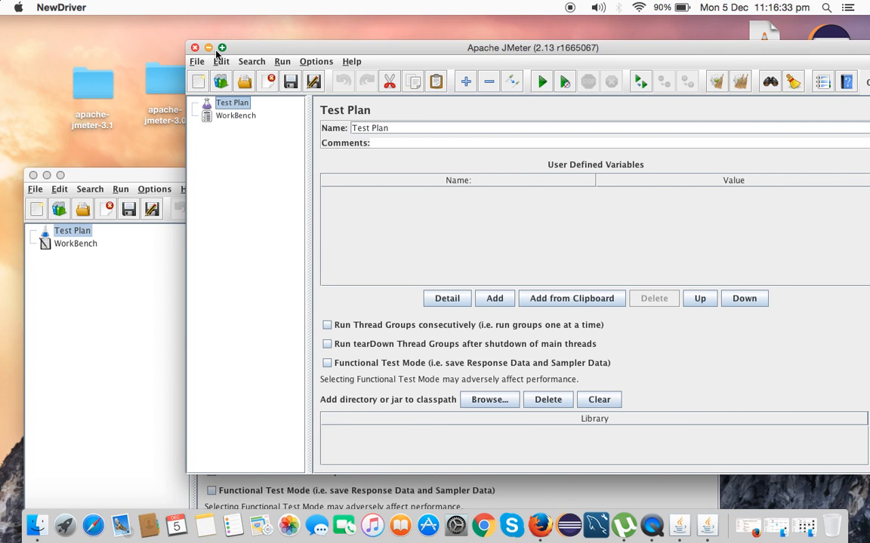
left_click(209, 48)
left_click_drag(272, 171, 282, 12)
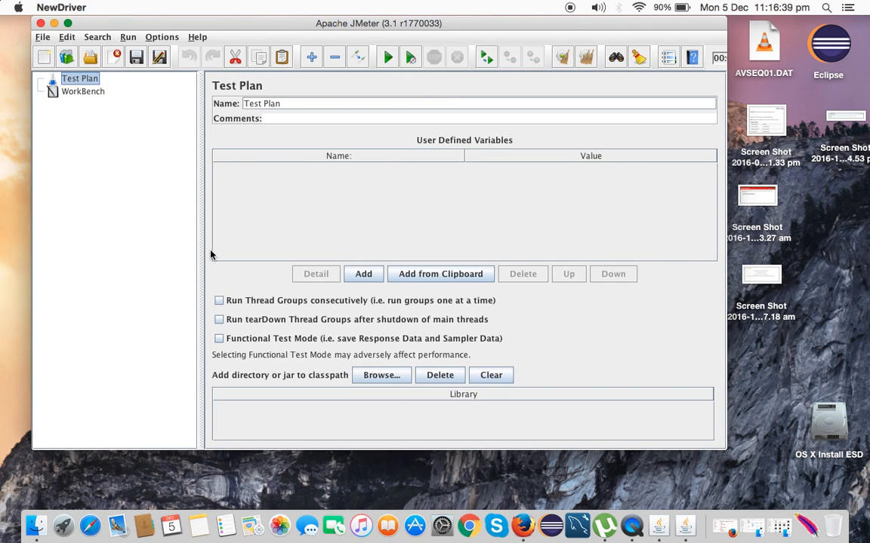
left_click(67, 24)
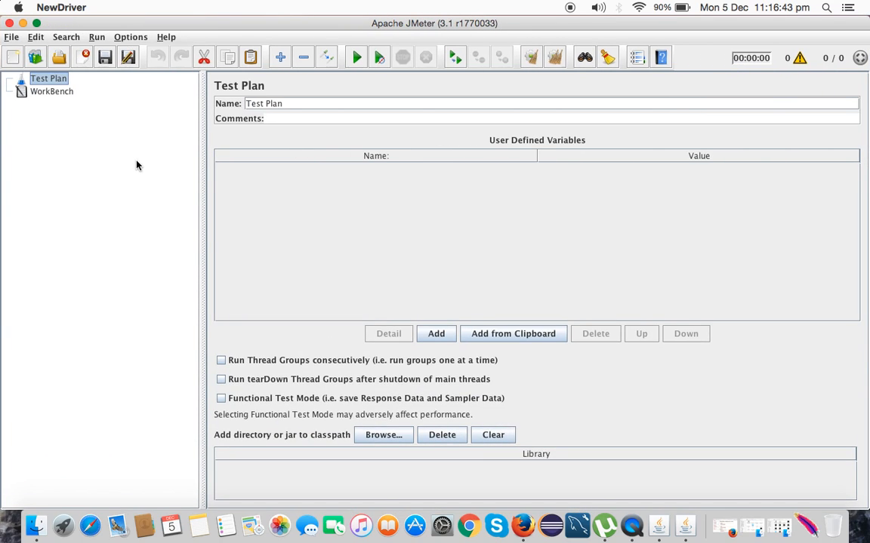
Step: Examine the WorkBench and Test Plan elements and the available file, edit, search and run commands
left_click(49, 93)
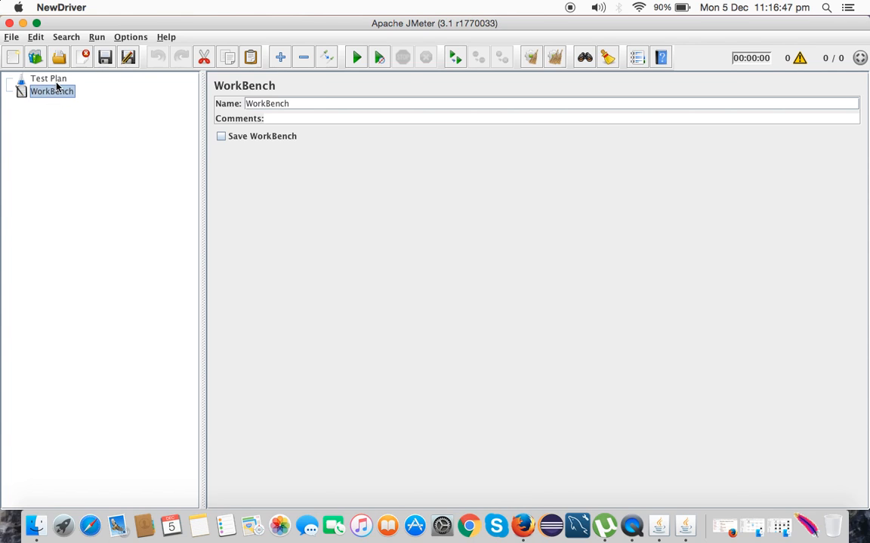
left_click(57, 84)
left_click(10, 36)
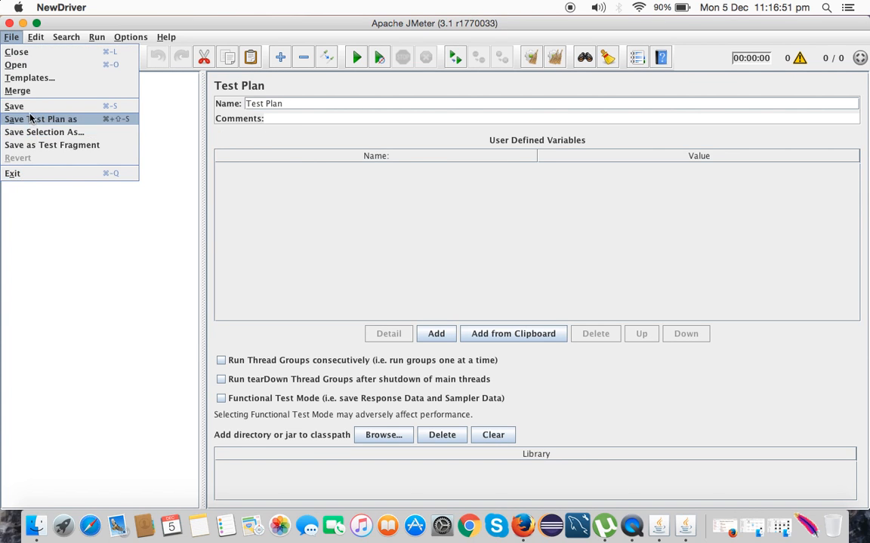
mouse_move(35, 38)
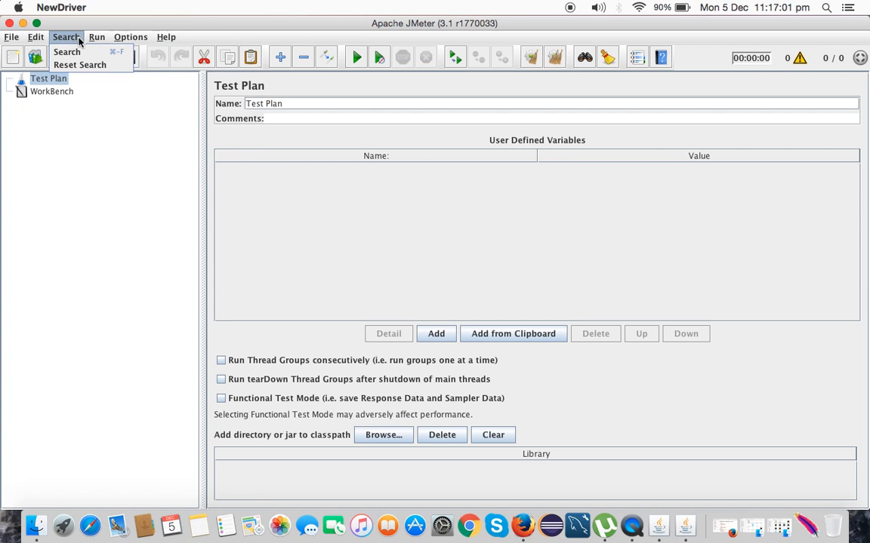
mouse_move(100, 39)
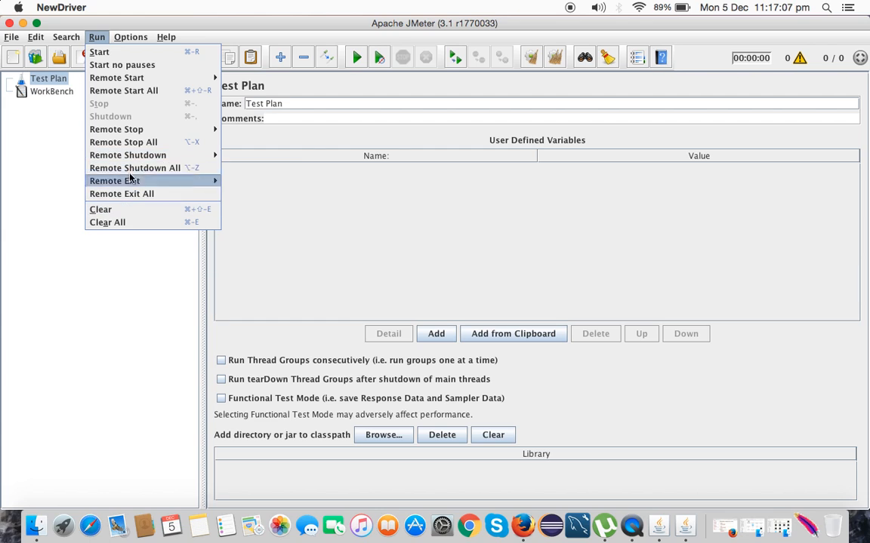
Step: Switch JMeter's look and feel to Nimbus
mouse_move(128, 37)
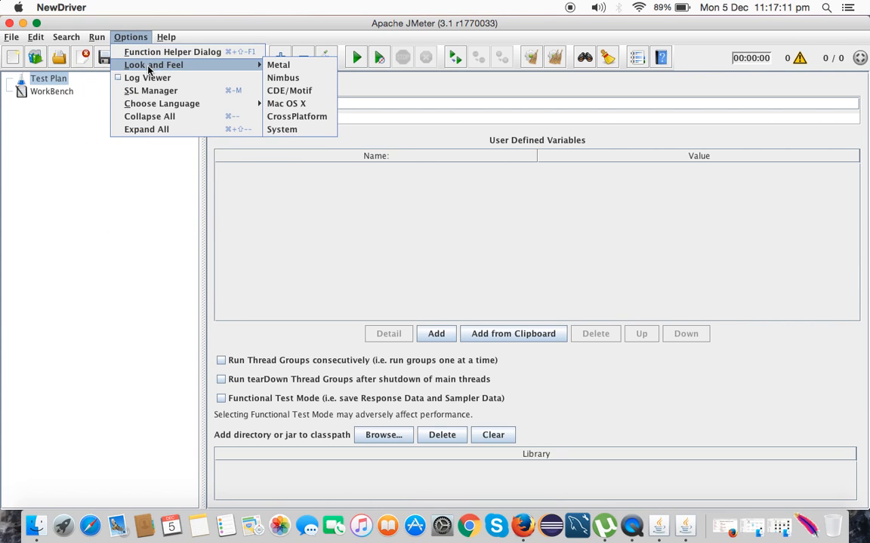
mouse_move(166, 69)
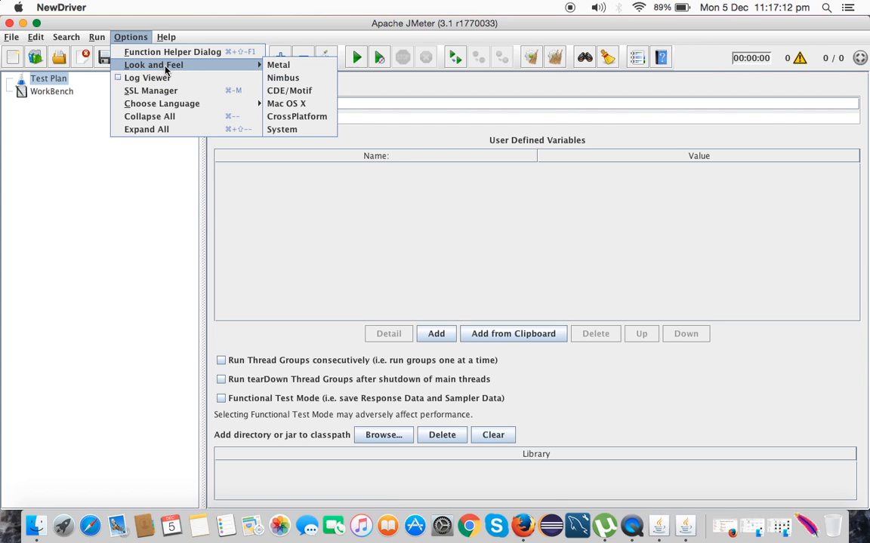
left_click(283, 77)
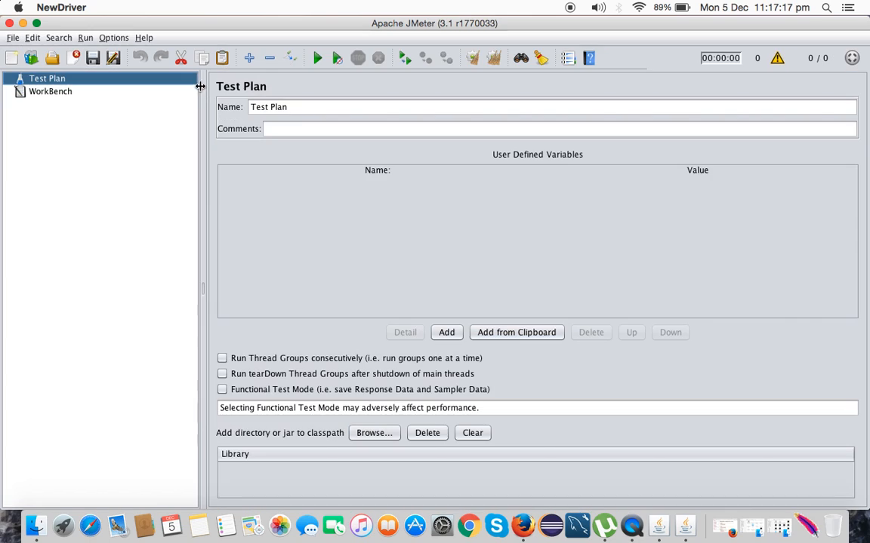
Step: Change JMeter's look and feel to Mac OS X and slightly narrow the test plan tree pane
left_click(102, 42)
mouse_move(138, 73)
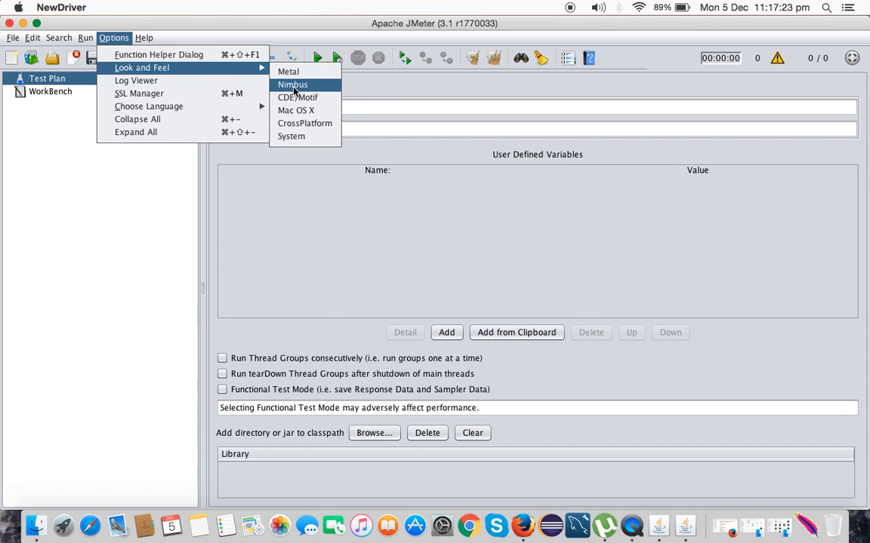
left_click(297, 111)
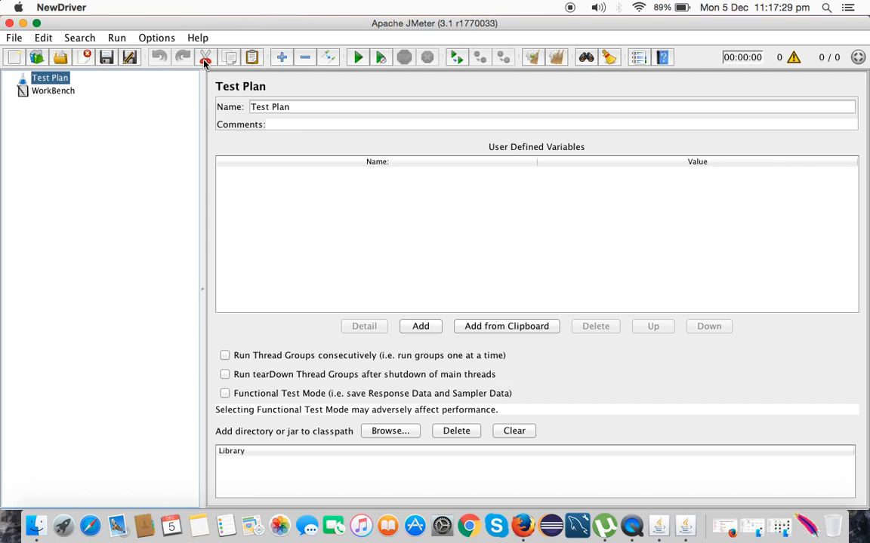
left_click(205, 136)
left_click_drag(204, 136, 188, 131)
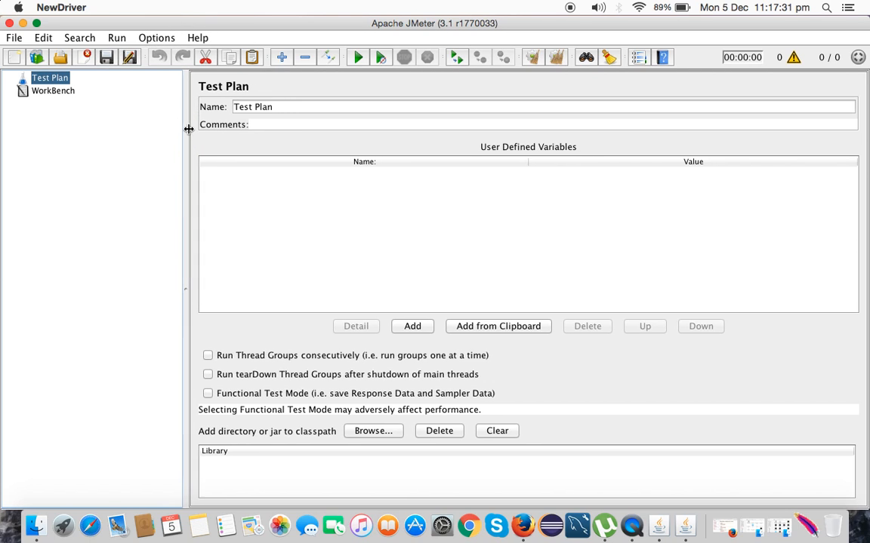
Step: Turn on the Log Viewer, scroll through the log entries and collapse the log pane
left_click(157, 37)
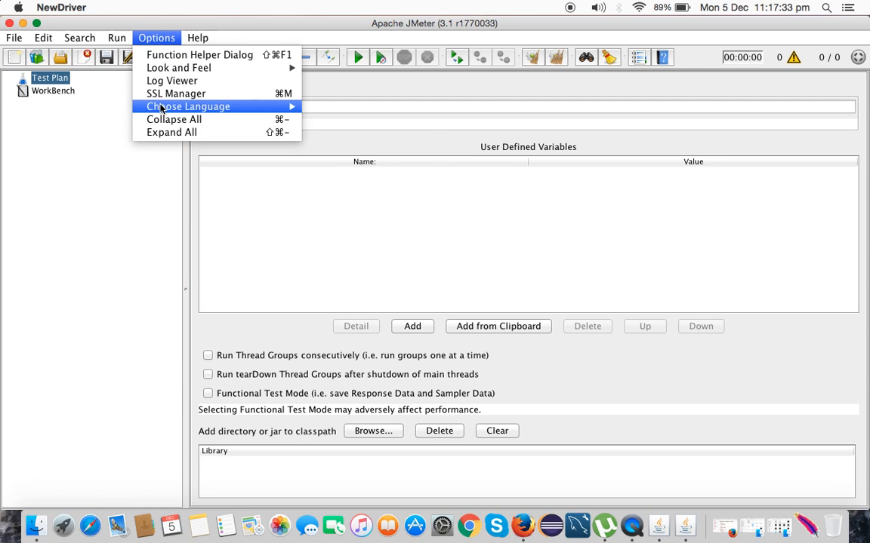
left_click(181, 83)
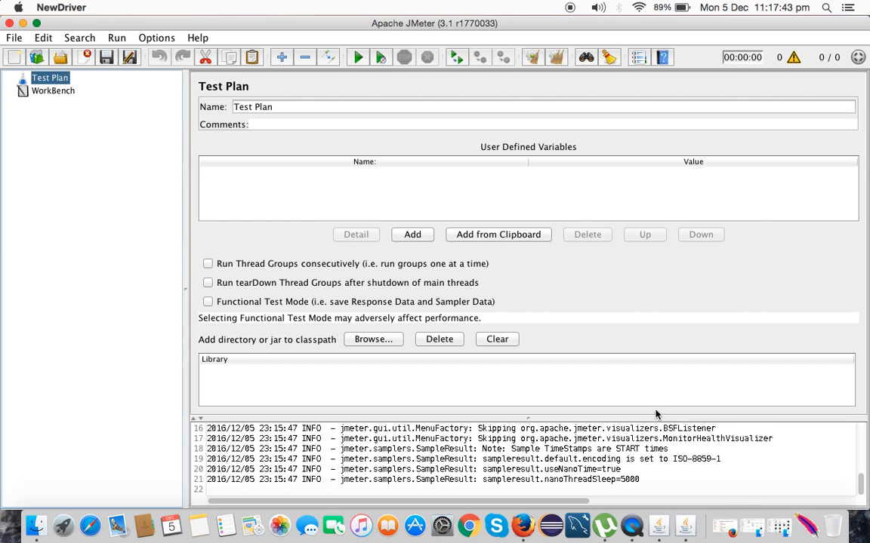
mouse_move(860, 483)
left_mouse_down()
mouse_move(859, 436)
mouse_move(860, 480)
left_mouse_up()
mouse_move(862, 491)
left_mouse_down()
mouse_move(854, 413)
mouse_move(858, 494)
left_mouse_up()
left_click(200, 420)
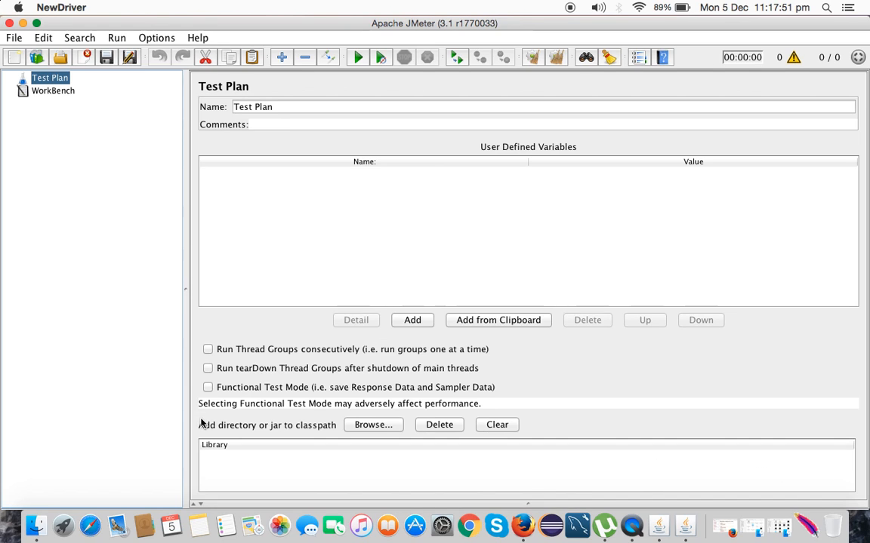
Step: Expand the log pane to full height to read the entries, then collapse it again
left_click(194, 505)
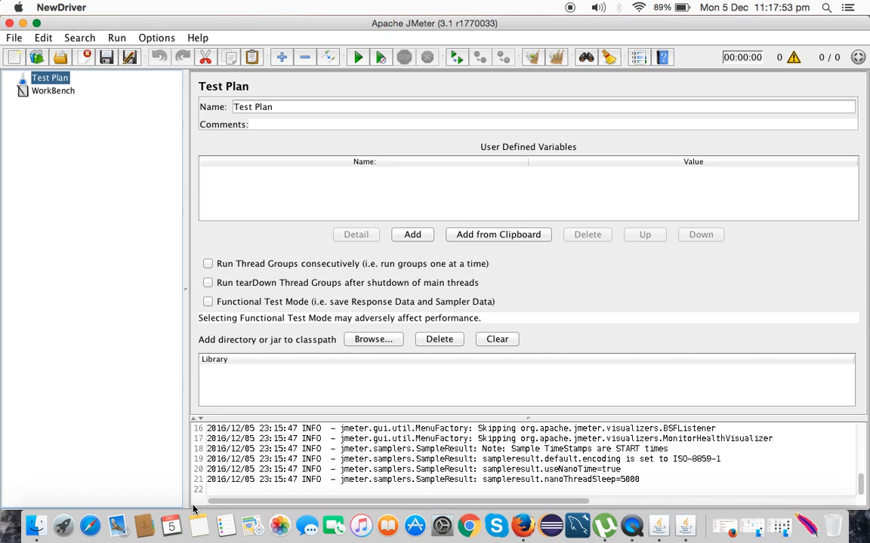
left_click(194, 420)
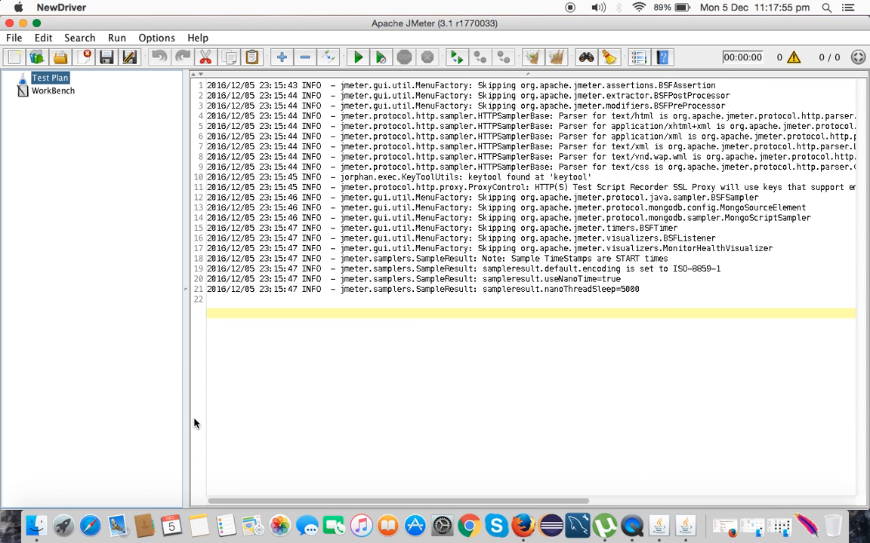
left_click(200, 75)
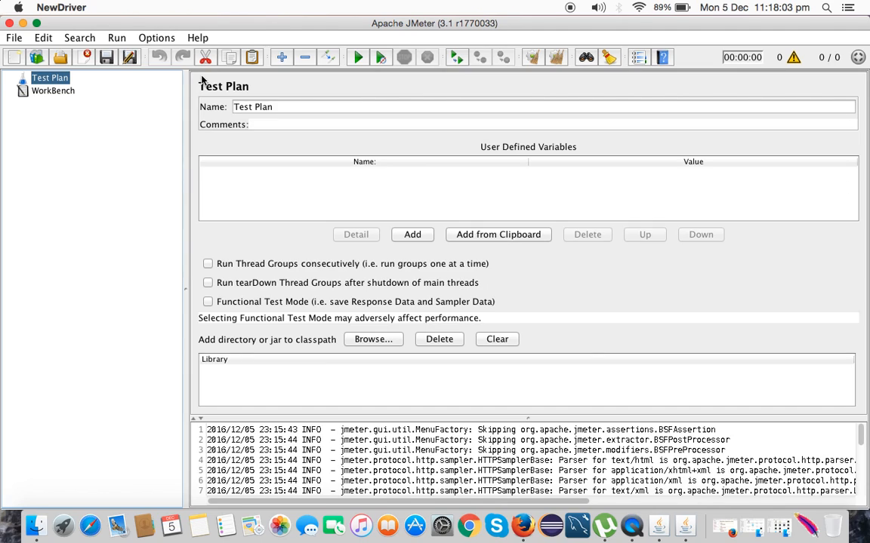
left_click(201, 420)
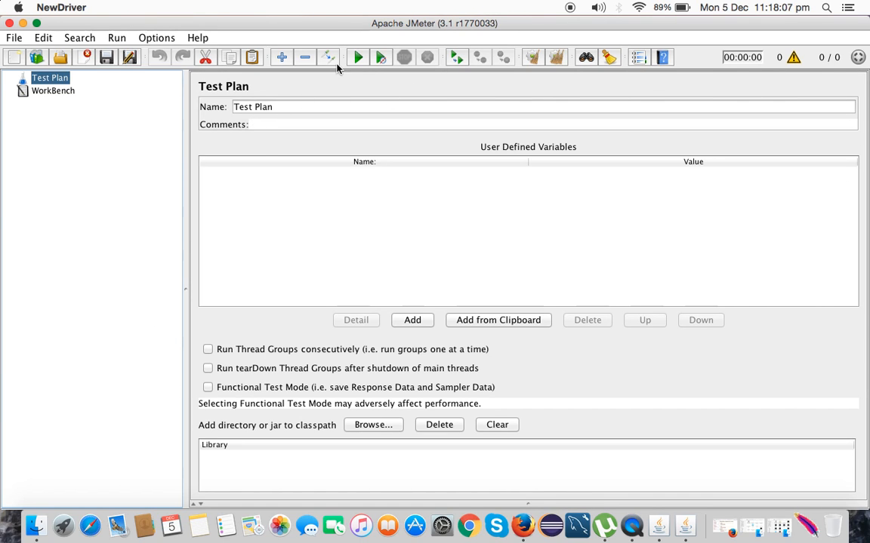
Step: Open JMeter's built-in help, skim the component reference including the Test Plan section, and close it
left_click(197, 37)
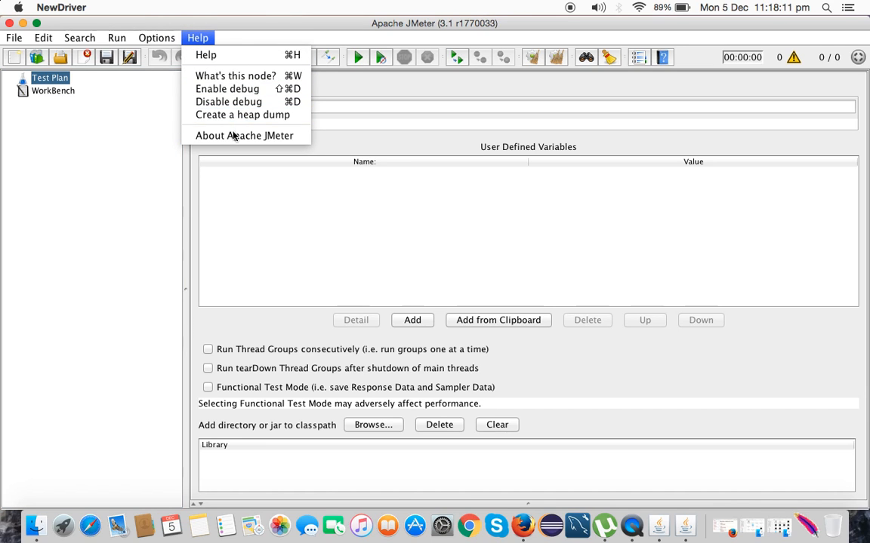
left_click(237, 60)
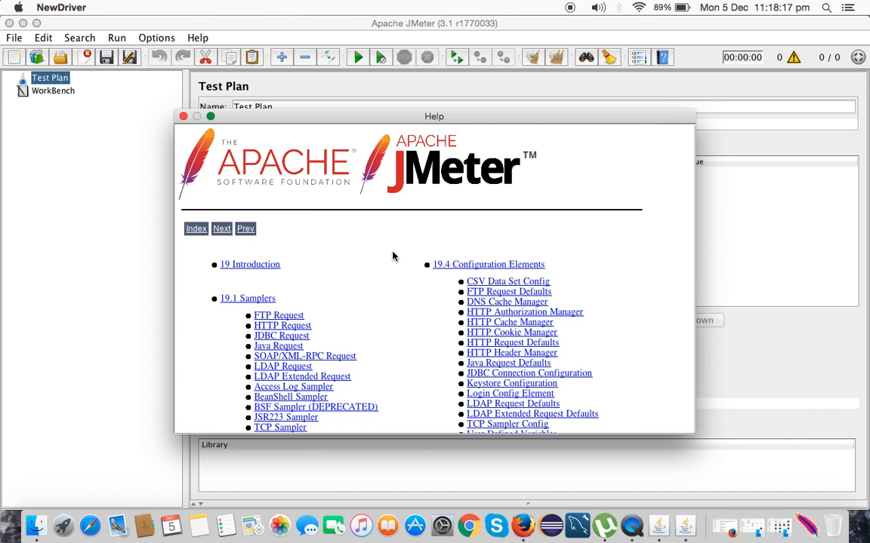
left_click(245, 228)
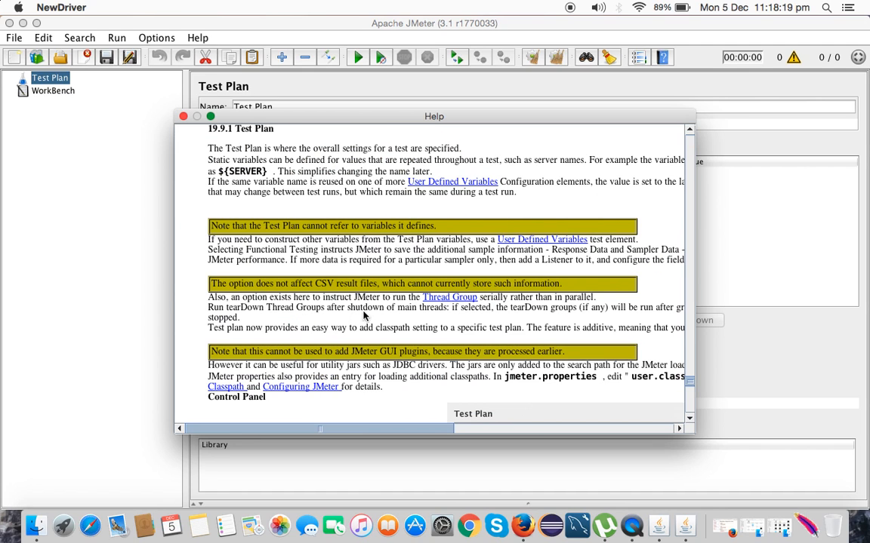
left_click_drag(690, 379, 668, 173)
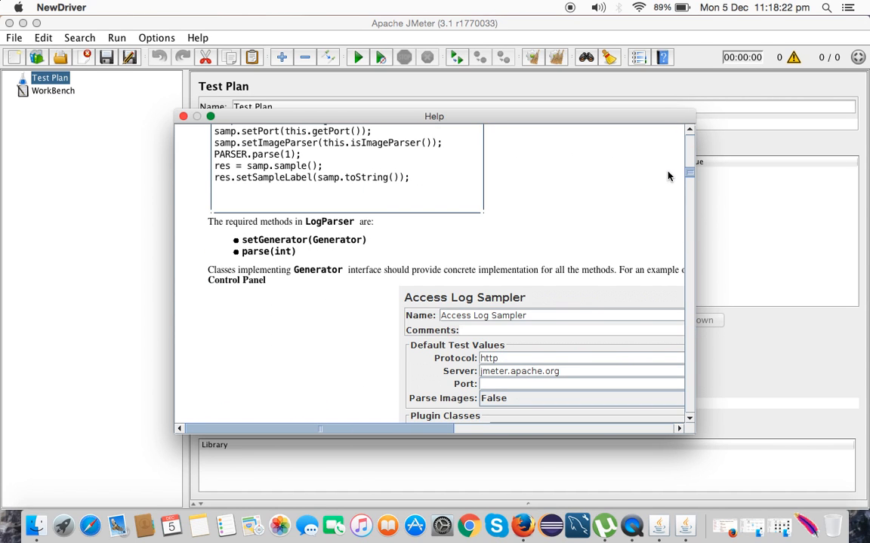
left_click(183, 117)
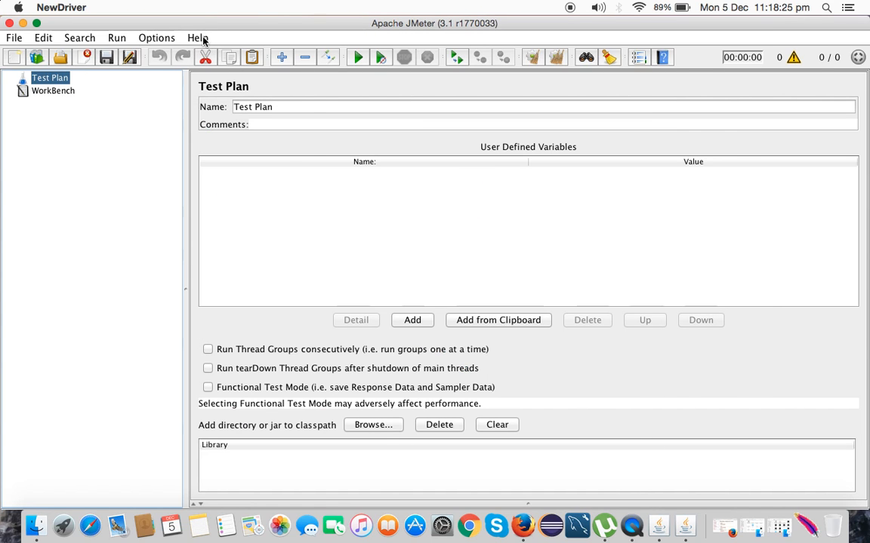
Step: View the About Apache JMeter information to check the version, then close it
left_click(200, 38)
left_click(204, 135)
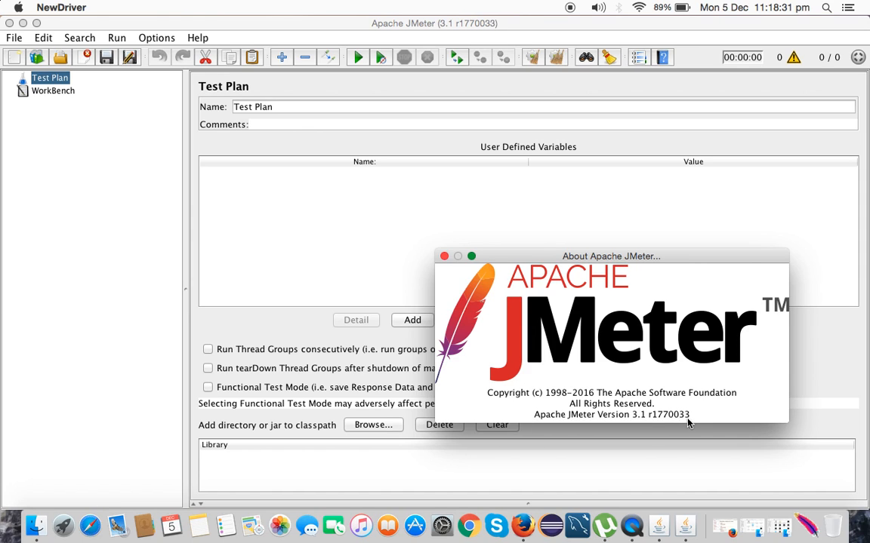
left_click(445, 257)
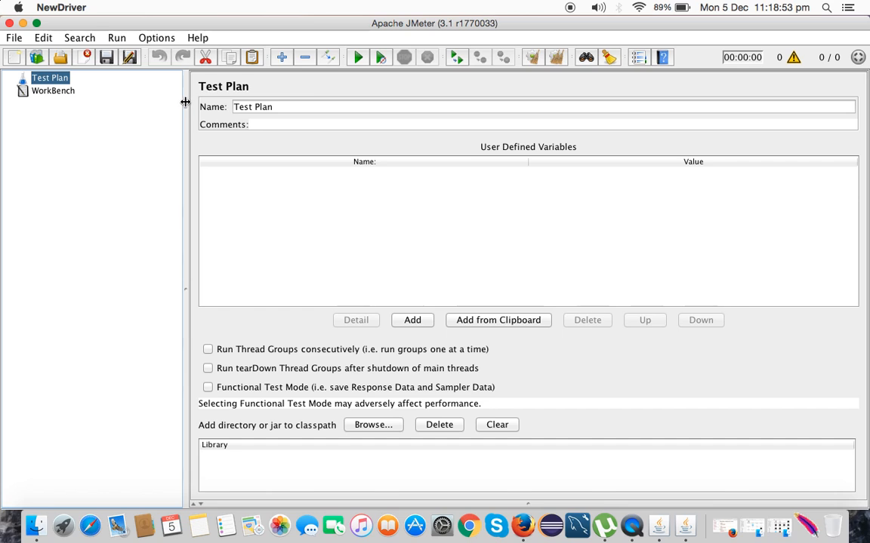
Step: Narrow the tree pane and view the Test Plan and WorkBench settings in turn
left_click_drag(184, 101, 129, 91)
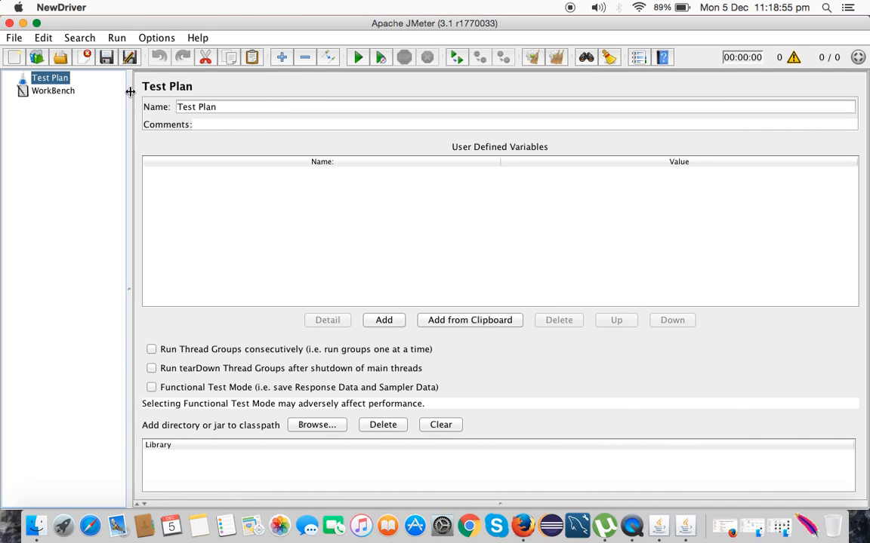
left_click(38, 91)
left_click(53, 79)
left_click(55, 91)
left_click(47, 79)
left_click(52, 91)
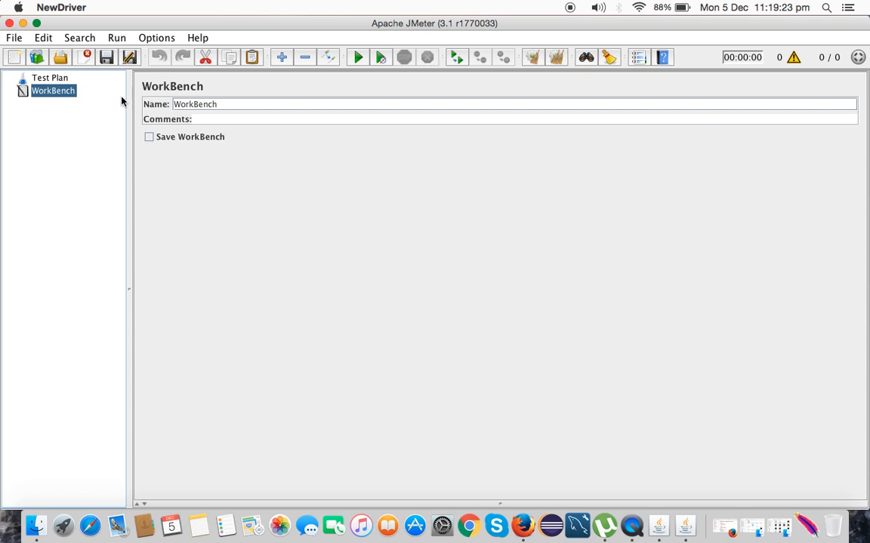
left_click(49, 75)
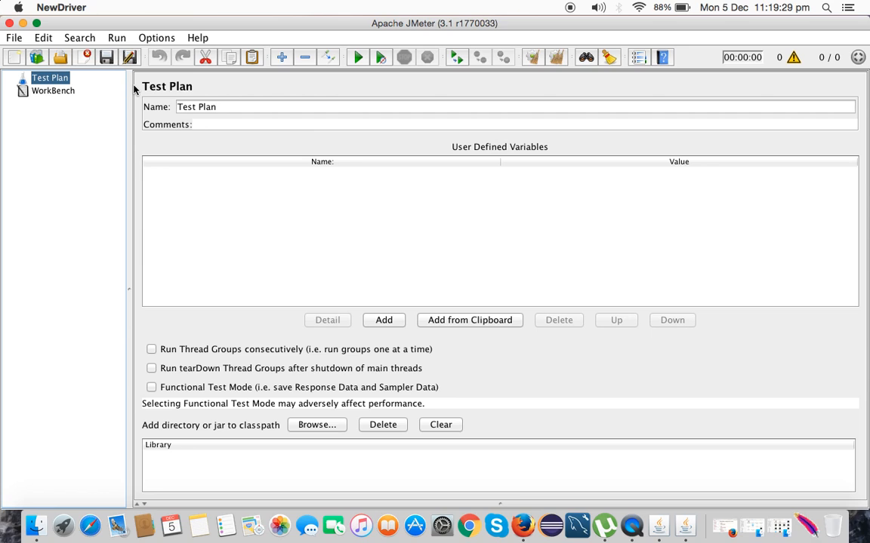
left_click(43, 92)
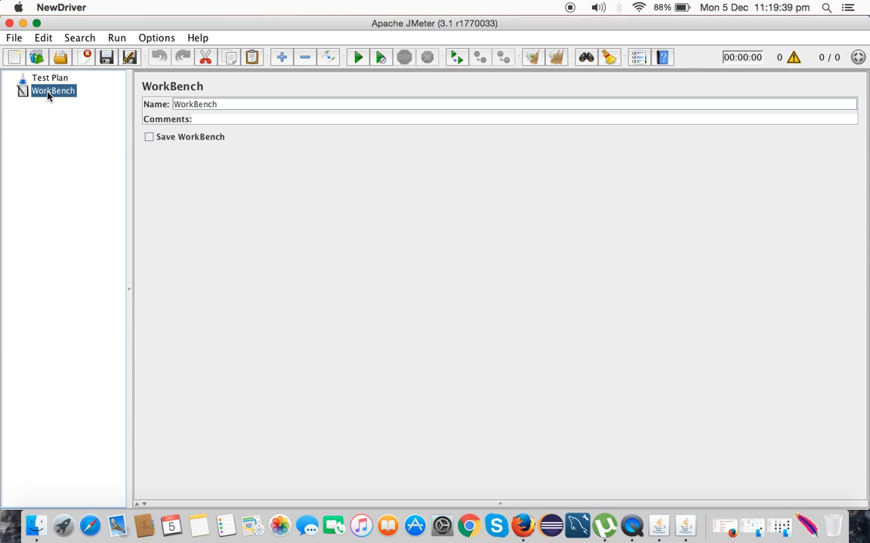
Step: View the element categories that can be added to WorkBench, and compare WorkBench with Test Plan
right_click(47, 92)
mouse_move(85, 107)
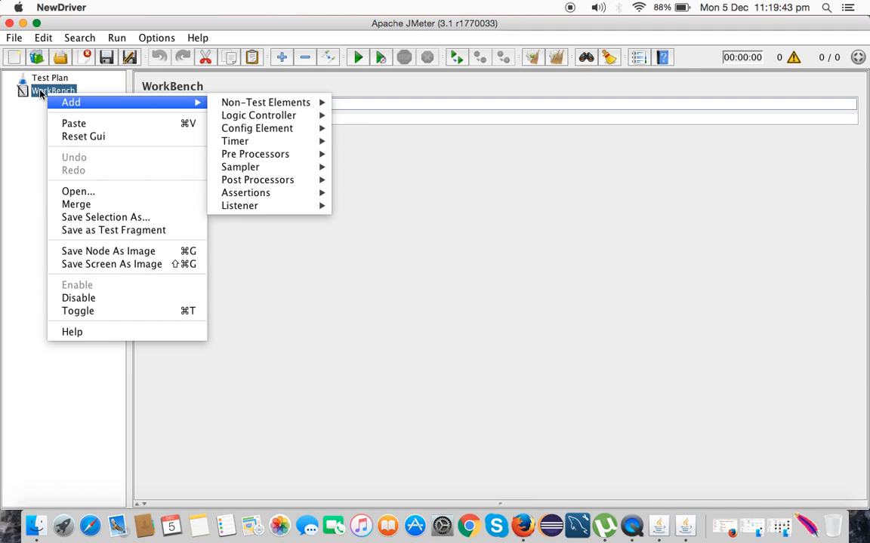
left_click(34, 96)
right_click(59, 95)
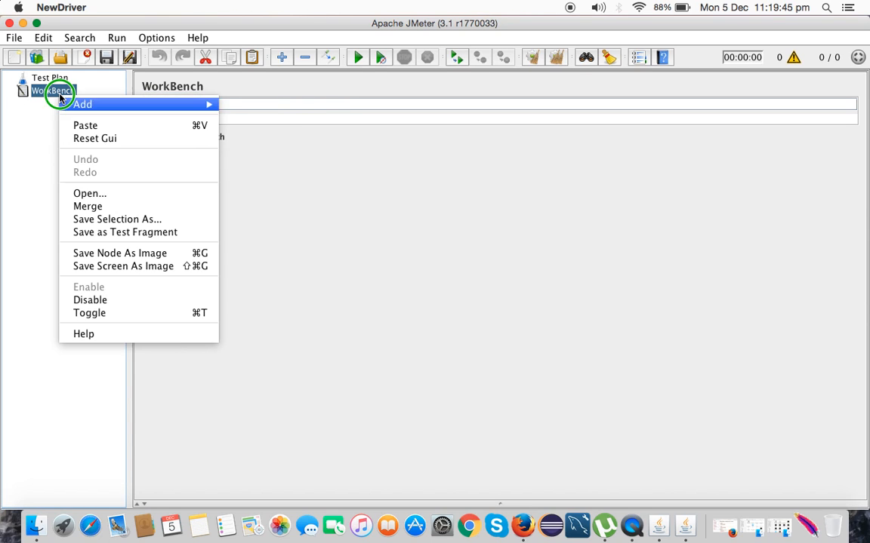
left_click(58, 81)
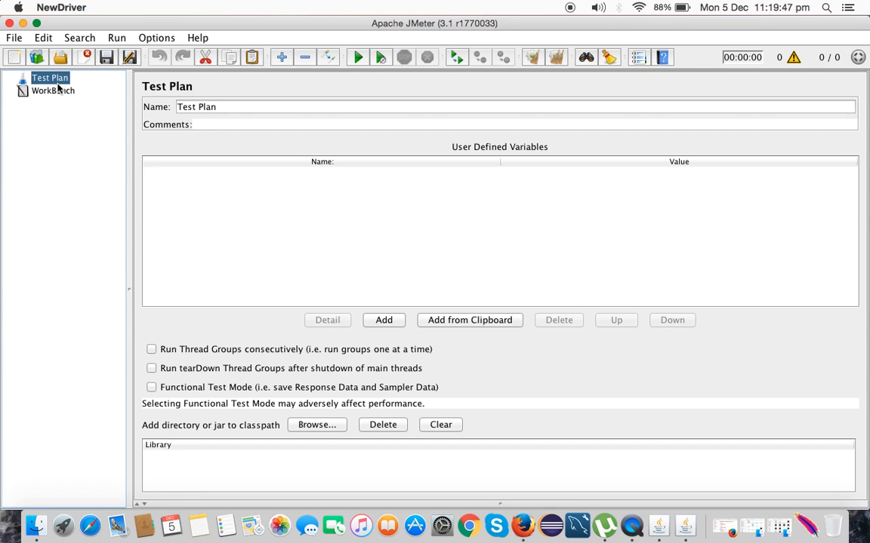
left_click(42, 91)
left_click(51, 78)
Step: Add an HTTP(S) Test Script Recorder non-test element to WorkBench
left_click(47, 91)
right_click(46, 92)
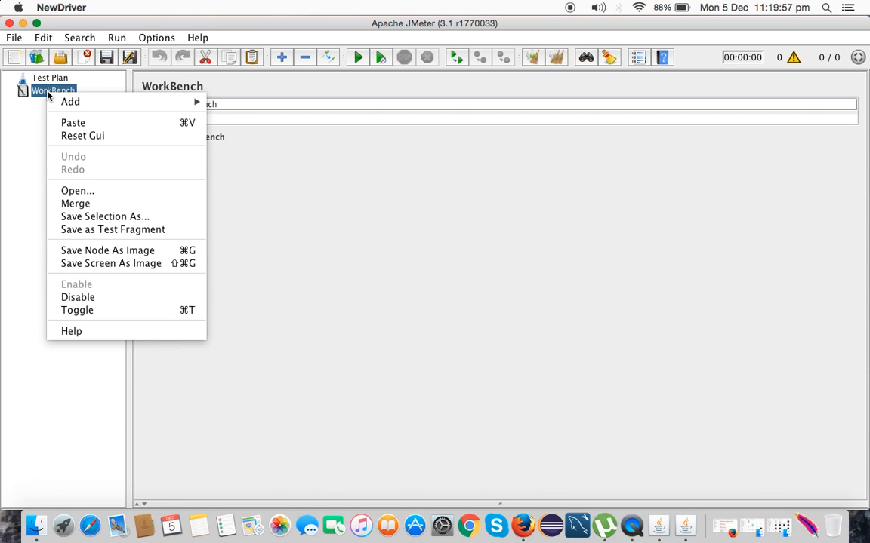
mouse_move(83, 103)
mouse_move(269, 101)
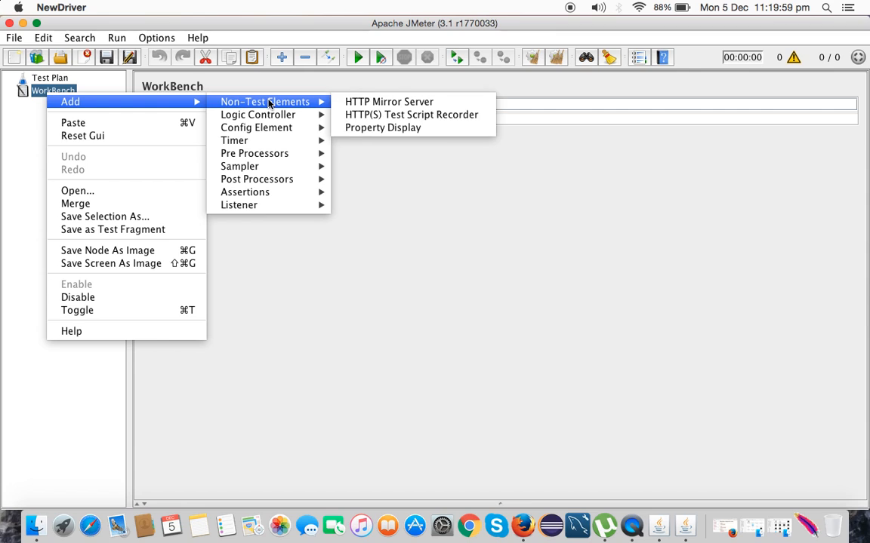
left_click(391, 116)
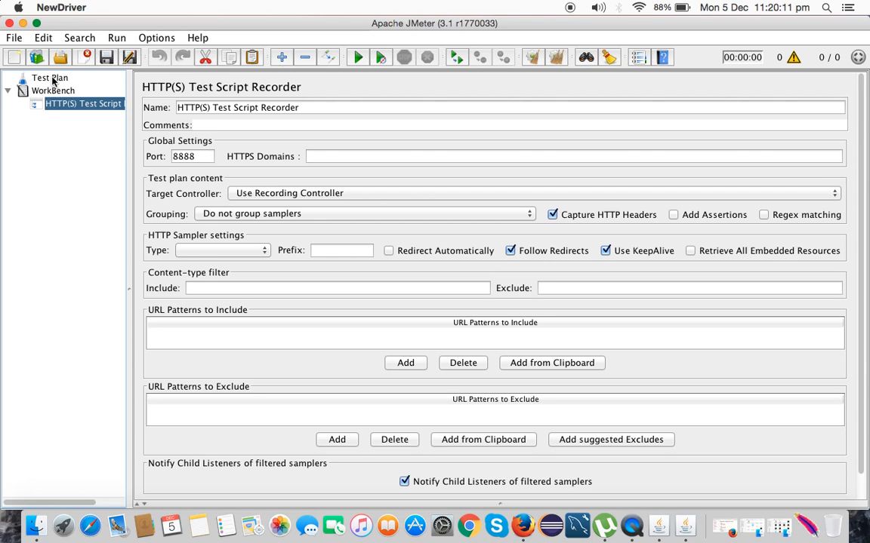
Step: Look over the recorder's port and remaining settings, and switch Capture HTTP Headers off and on again
left_click(198, 157)
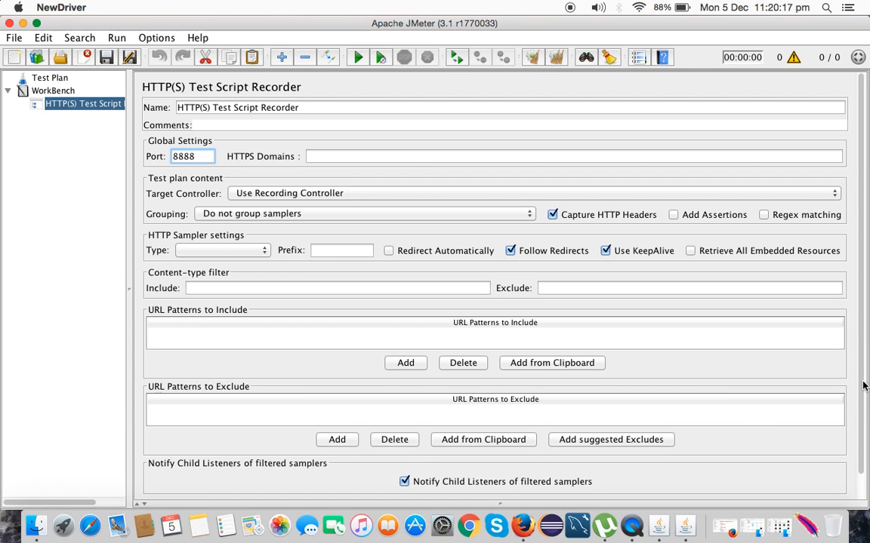
left_click_drag(859, 388, 858, 474)
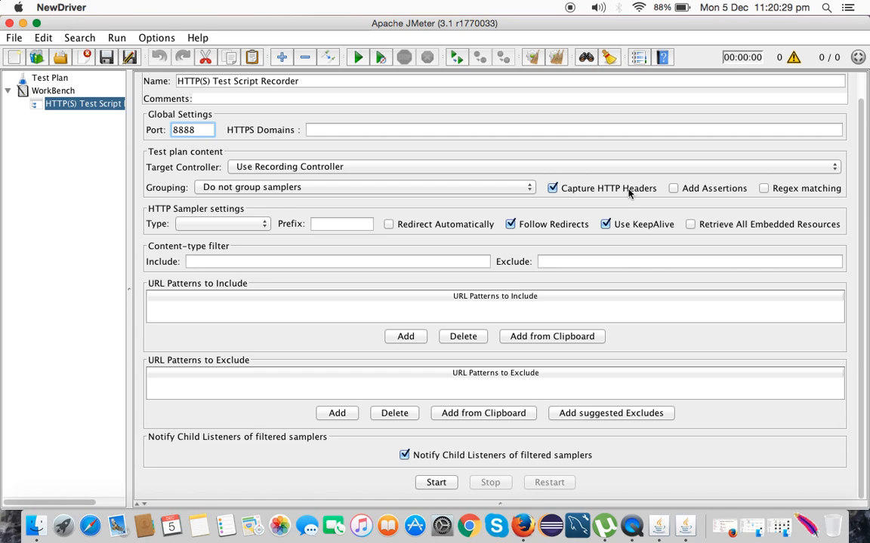
left_click(553, 188)
left_click(553, 189)
Step: Set the recorder's HTTP Sampler type to HttpClient4
left_click(218, 225)
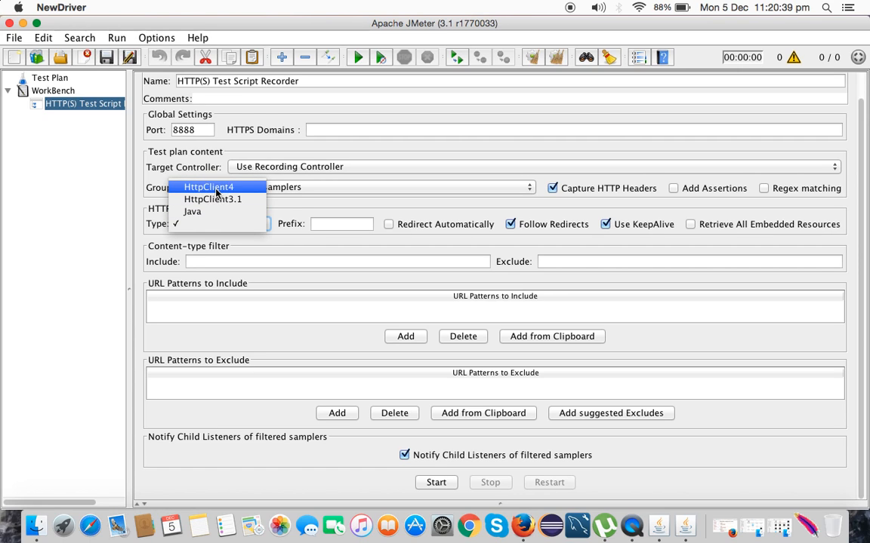
left_click(216, 194)
left_click(238, 224)
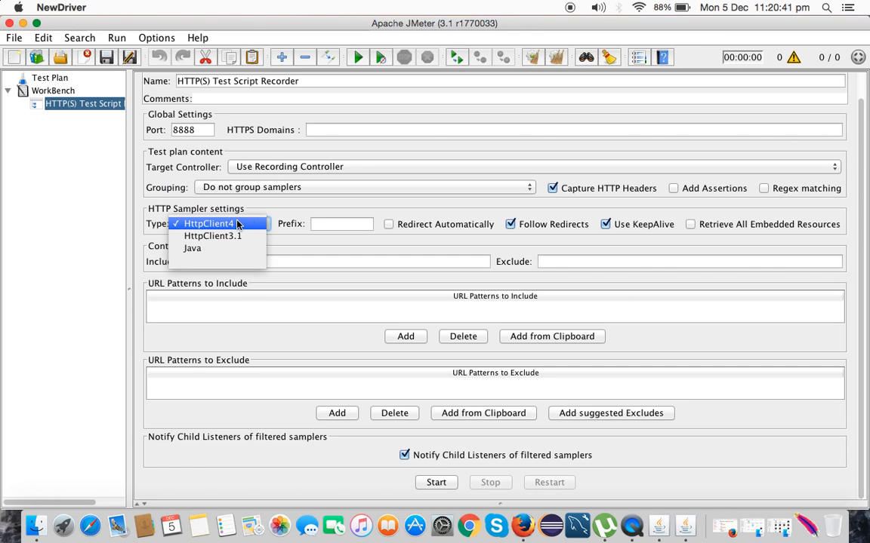
left_click(190, 224)
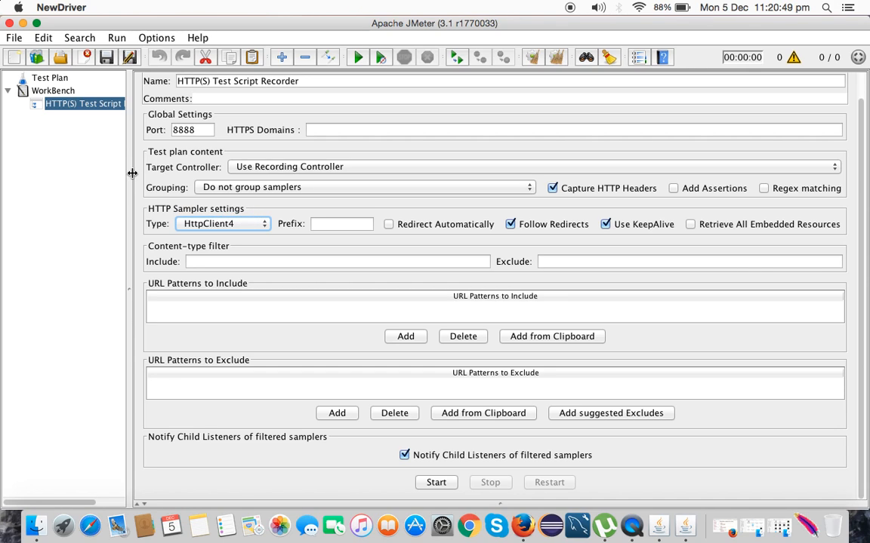
Step: Widen the tree pane to fit the recorder's full name and check its Port and HTTPS Domains fields
left_click_drag(130, 170, 170, 175)
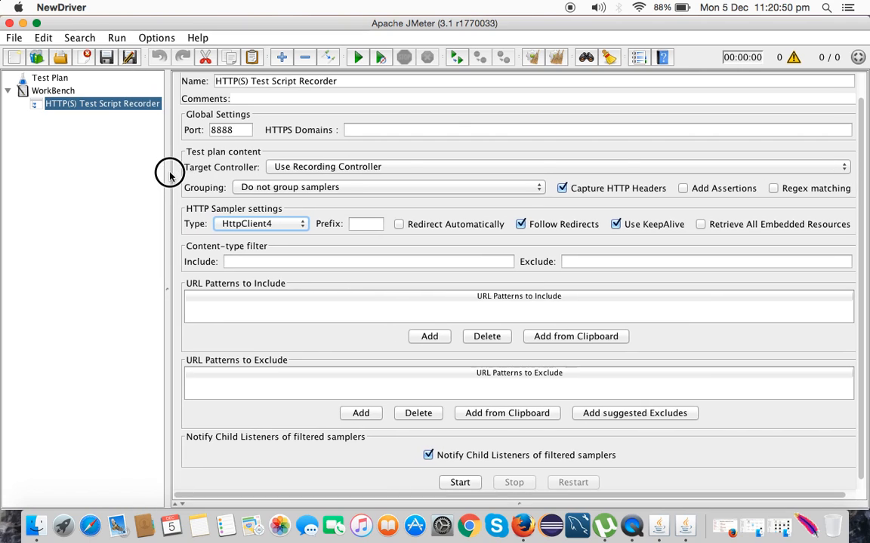
left_click(234, 130)
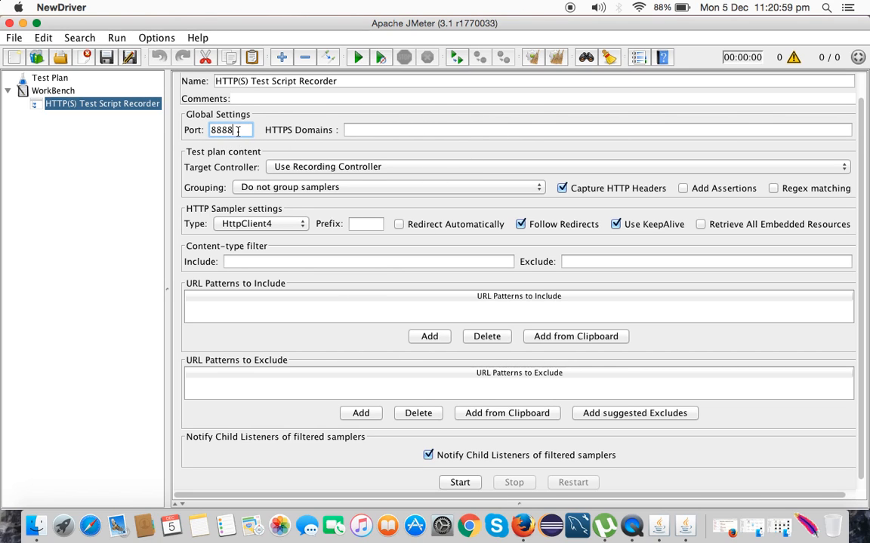
left_click(358, 131)
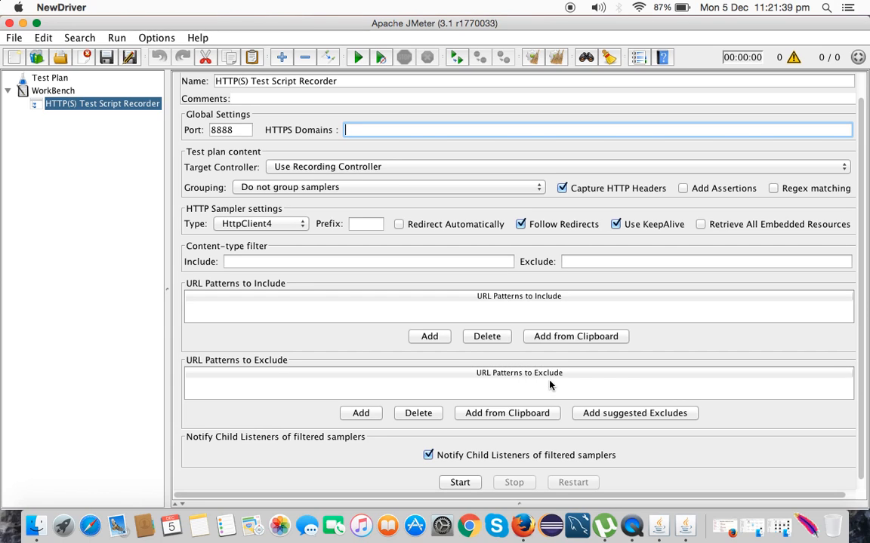
Step: Add the suggested excludes to the recorder's URL Patterns to Exclude, and delete the added pattern again
left_click(613, 415)
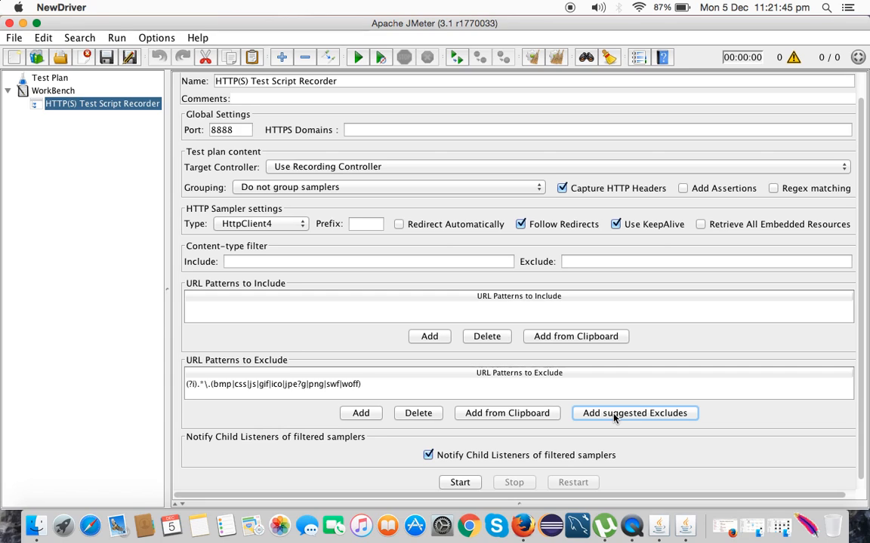
left_click(369, 387)
left_click(420, 417)
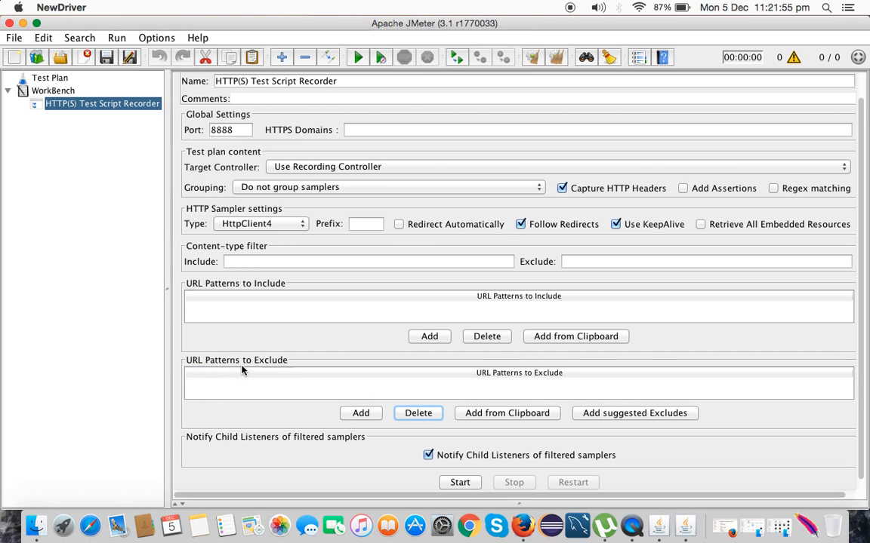
Step: Add a Thread Group to the Test Plan
left_click(49, 78)
right_click(50, 78)
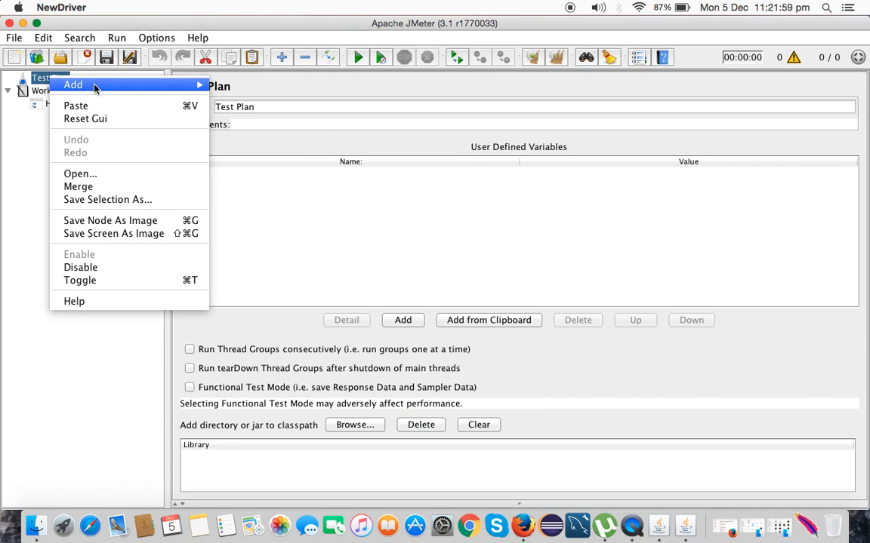
mouse_move(94, 87)
mouse_move(234, 84)
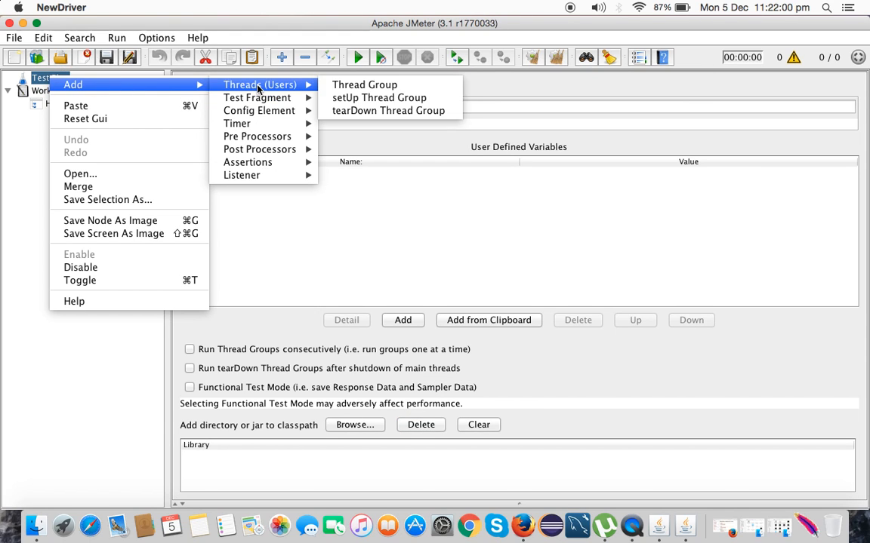
left_click(365, 86)
Step: Add a Recording Controller logic controller inside the Thread Group
right_click(73, 89)
mouse_move(129, 101)
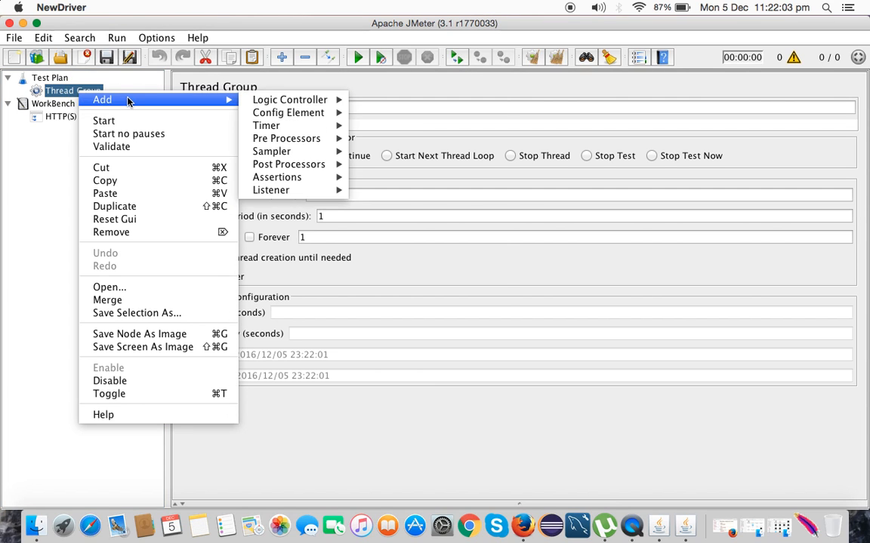
mouse_move(257, 100)
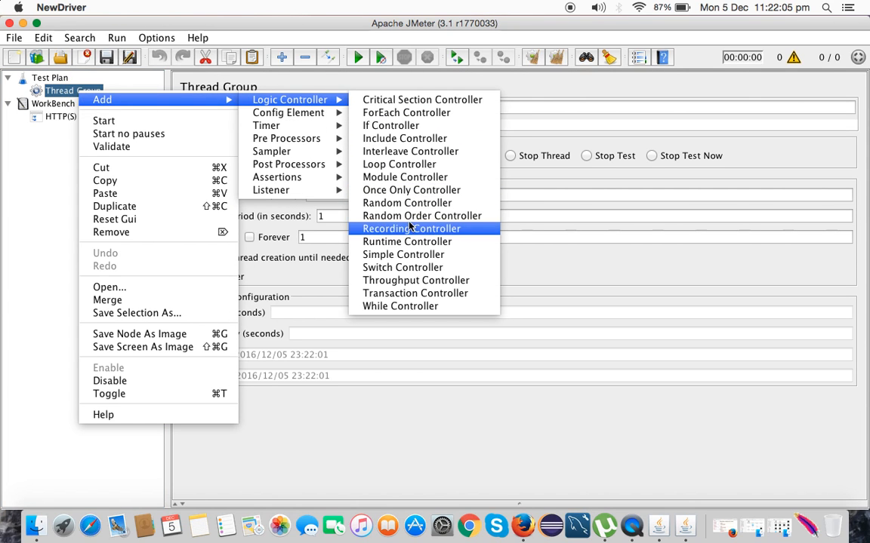
key("Escape")
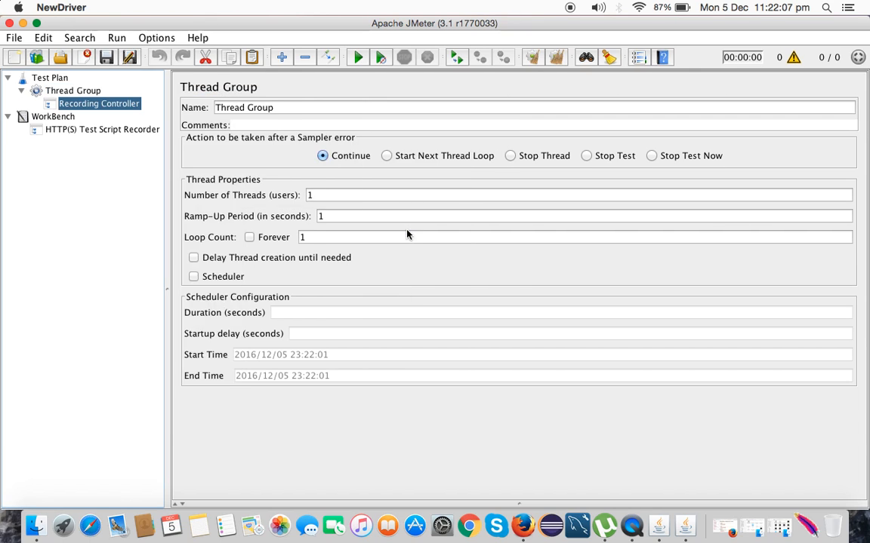
Step: Set the script recorder's target controller to Test Plan > Thread Group > Recording Controller and check its port
left_click(57, 130)
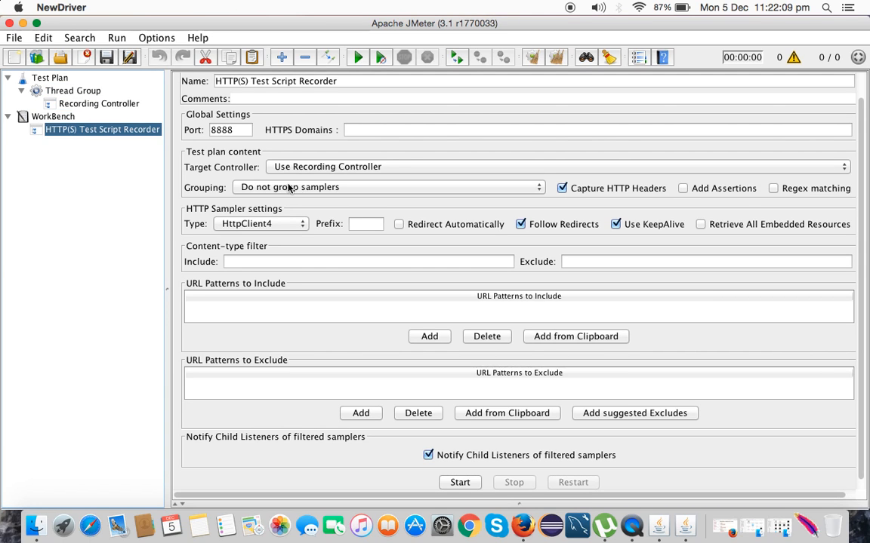
left_click(389, 171)
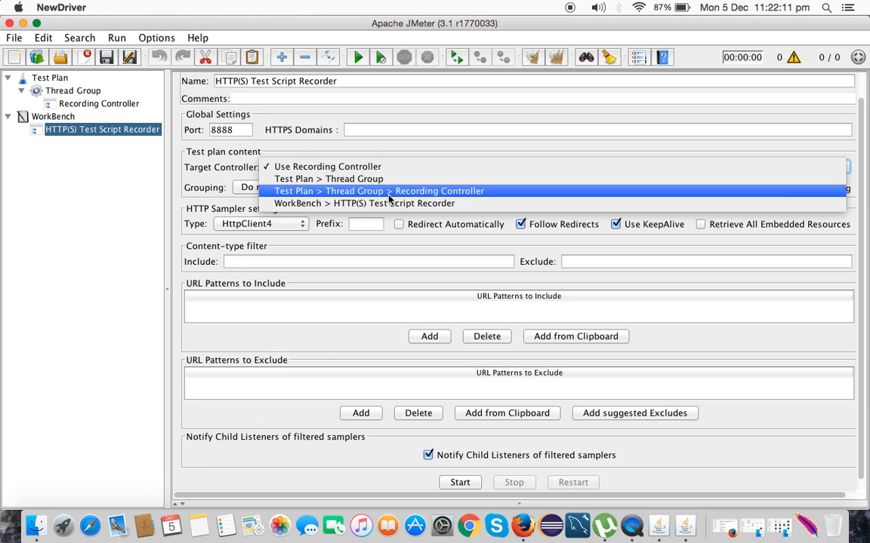
left_click(231, 173)
left_click(335, 169)
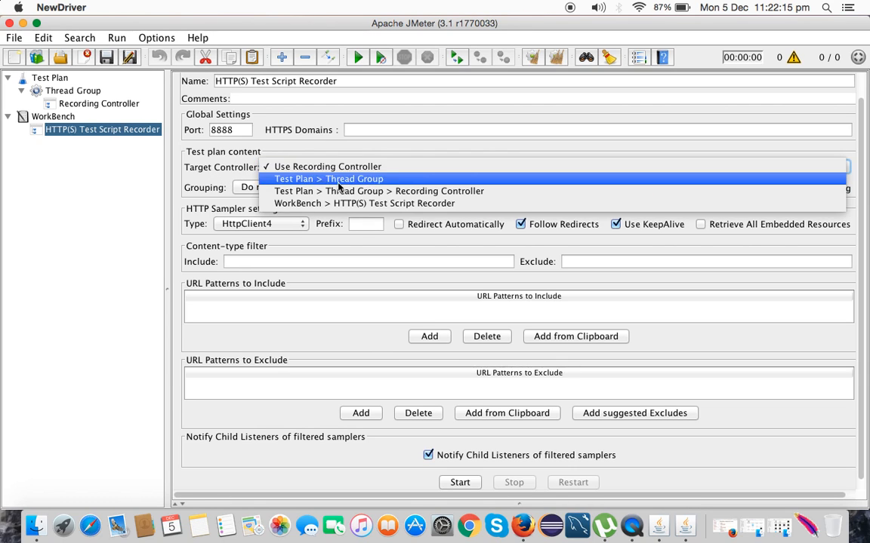
left_click(466, 193)
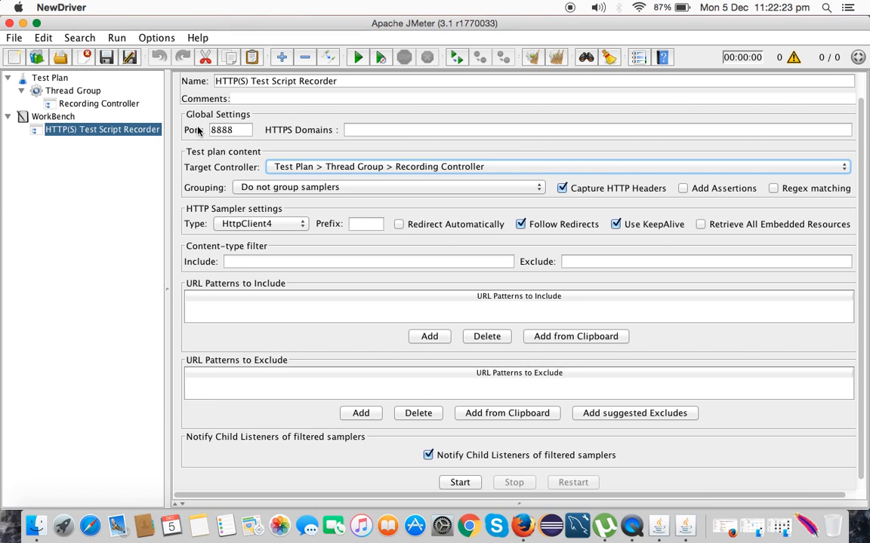
left_click(232, 132)
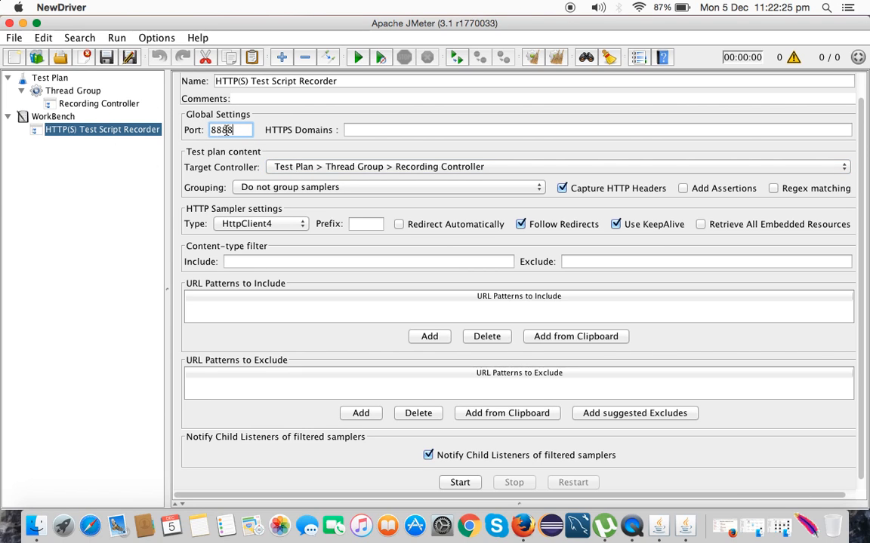
Step: Switch to Firefox and close every tab except the Apache JMeter download page
left_click(518, 530)
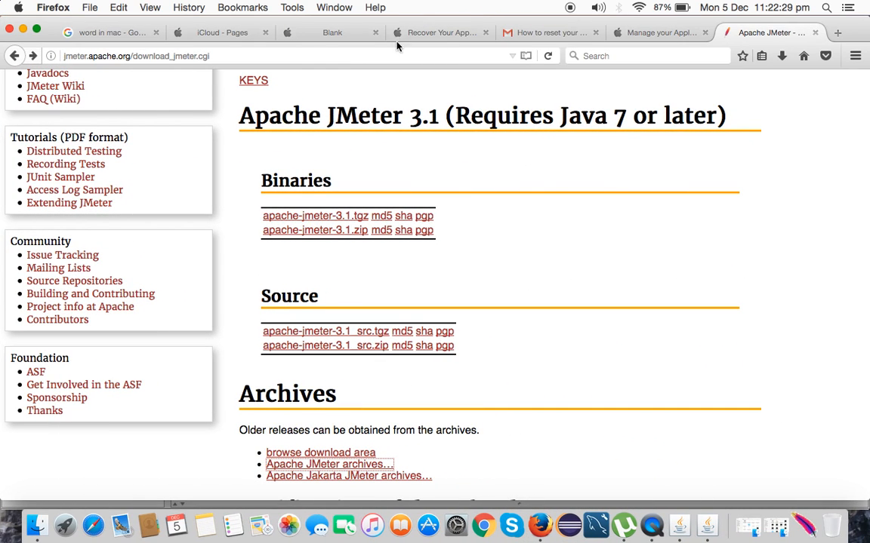
left_click(596, 32)
left_click(595, 32)
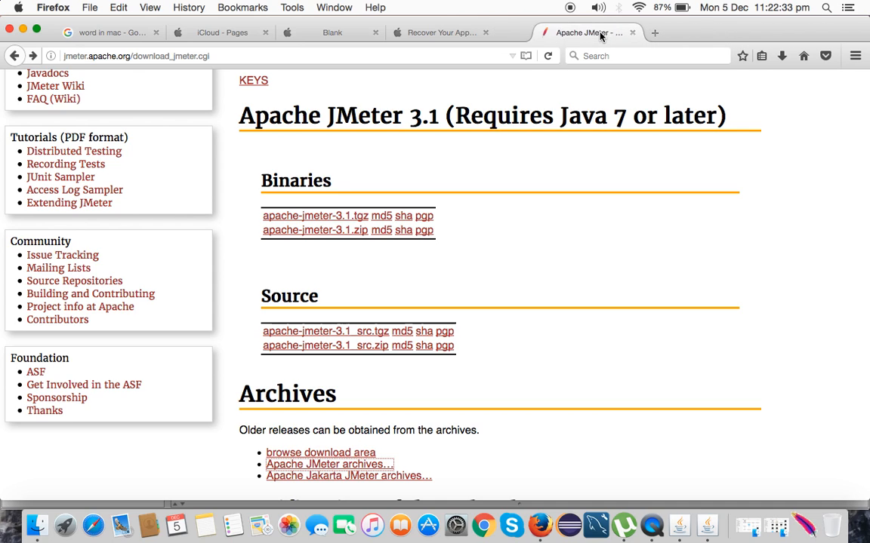
left_click(485, 33)
left_click(375, 33)
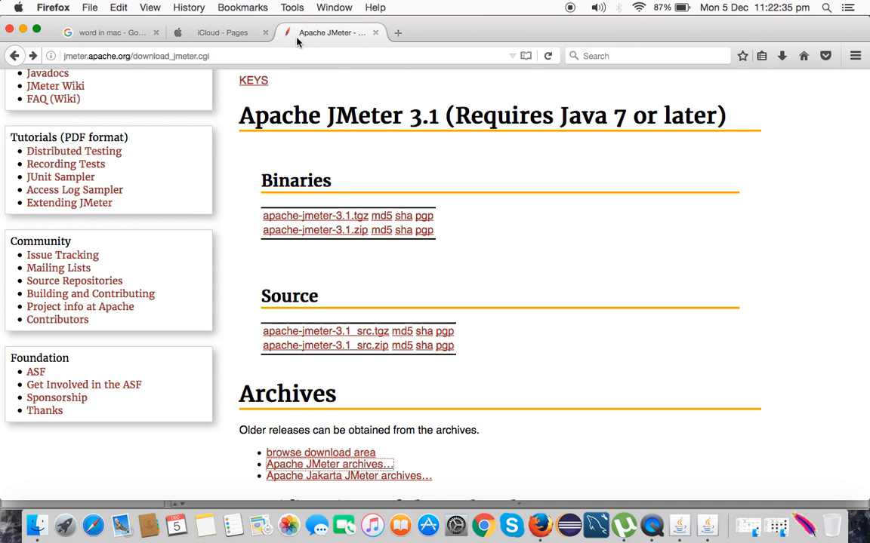
left_click(265, 33)
left_click(156, 33)
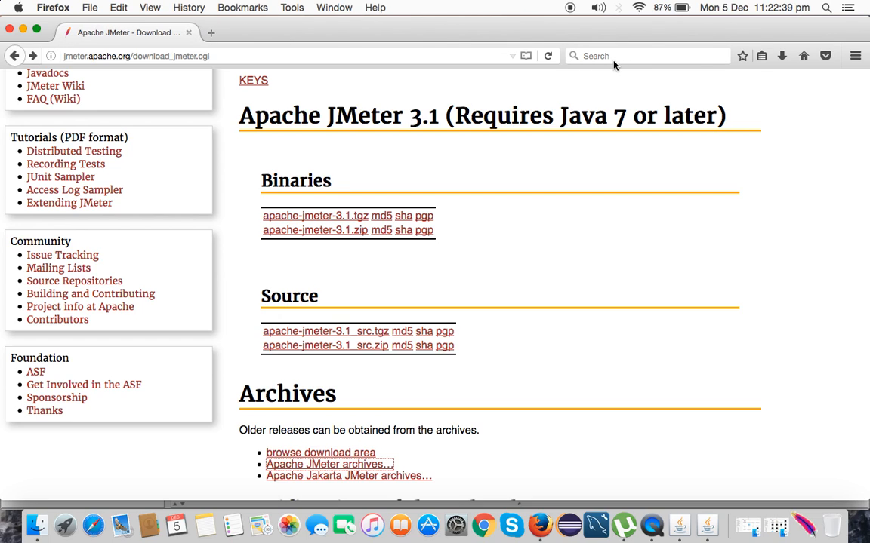
Step: Configure Firefox's network connection to use a manual proxy on localhost with port 8888, and close the preferences
left_click(855, 56)
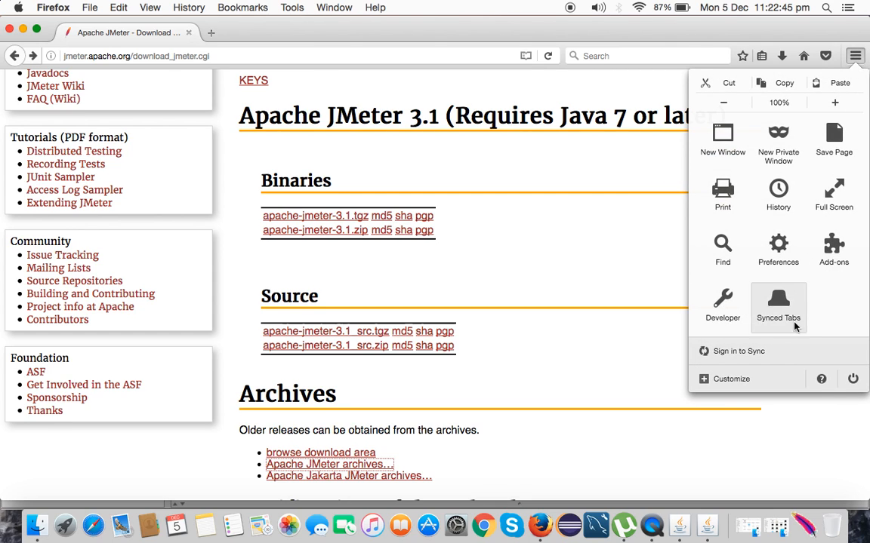
left_click(777, 247)
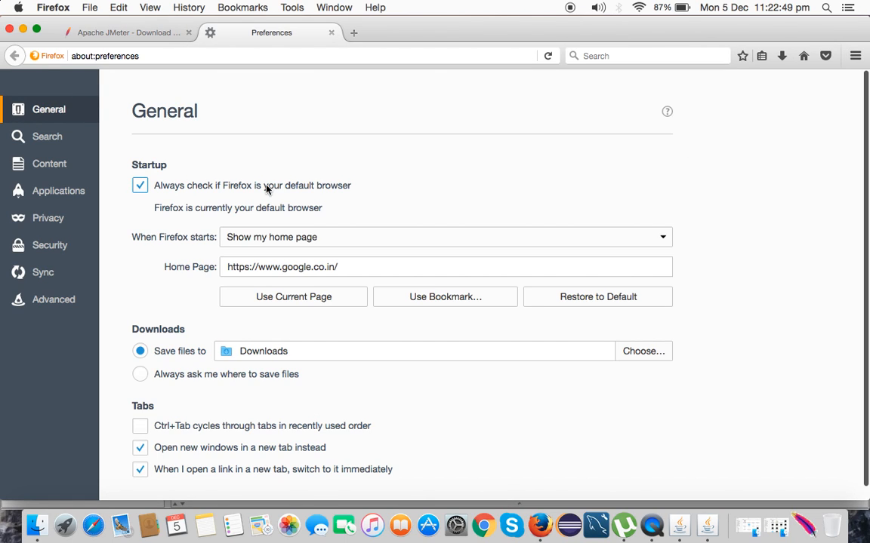
left_click(45, 304)
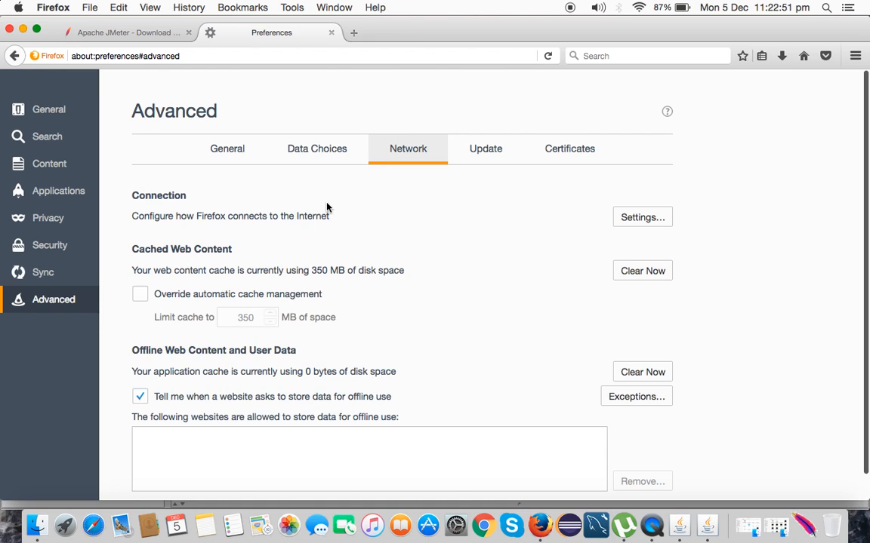
left_click(651, 218)
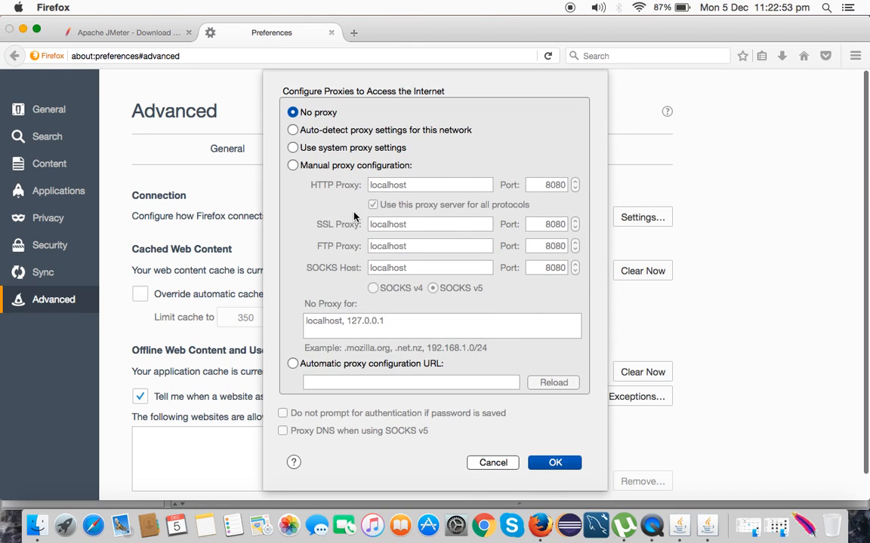
left_click(292, 165)
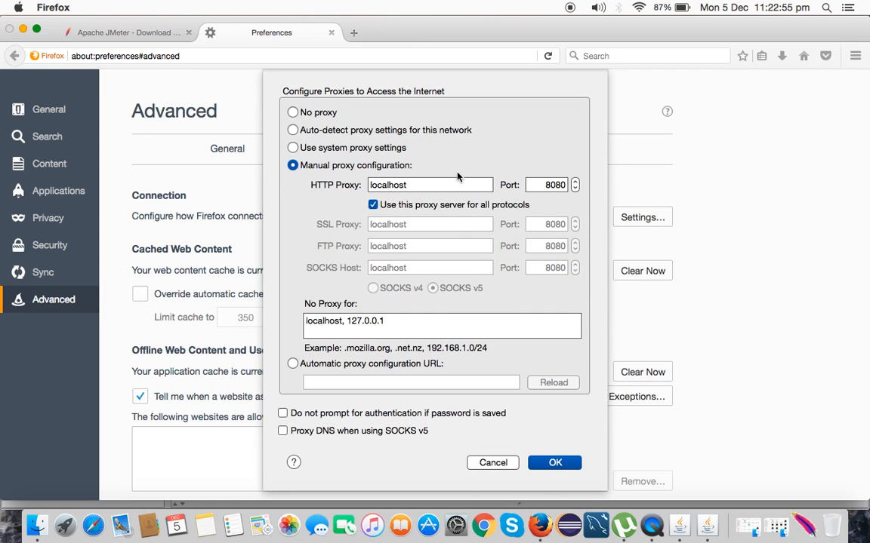
left_click(555, 185)
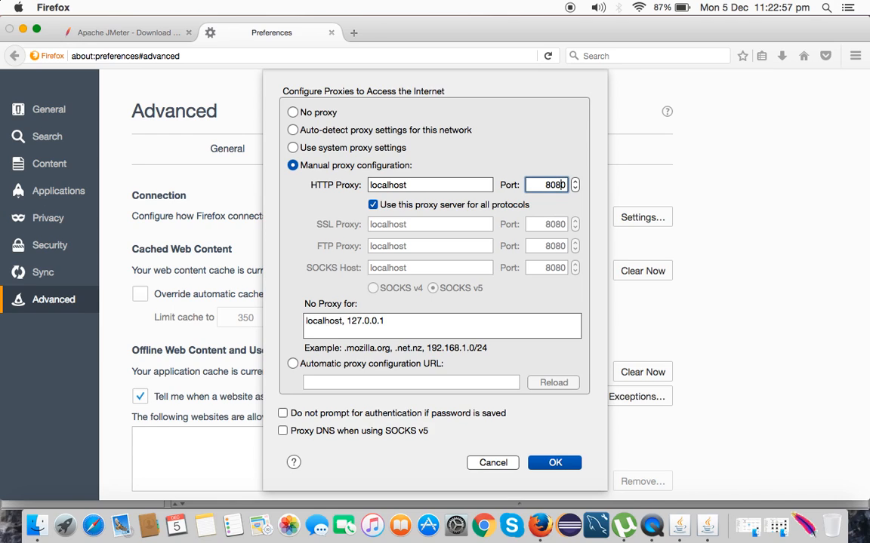
key("BackSpace")
key("BackSpace")
key("BackSpace")
type("888")
left_click(556, 463)
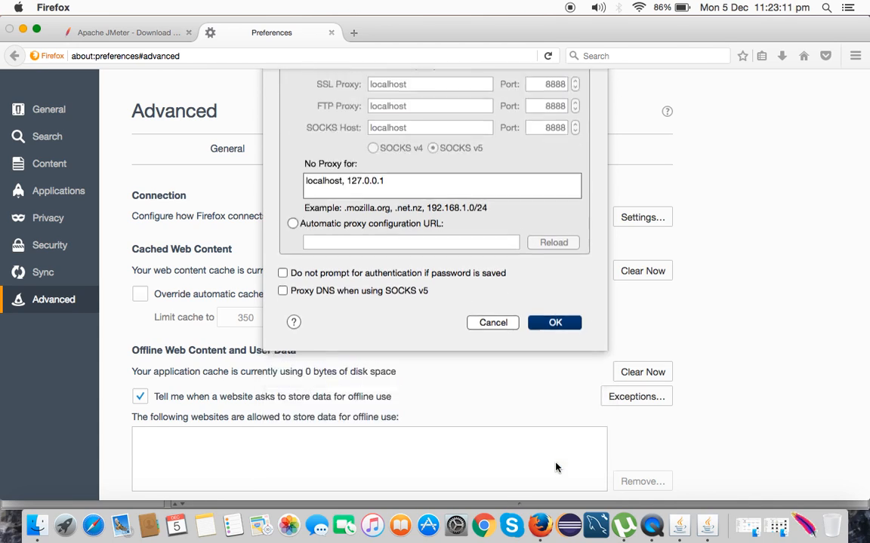
left_click(332, 33)
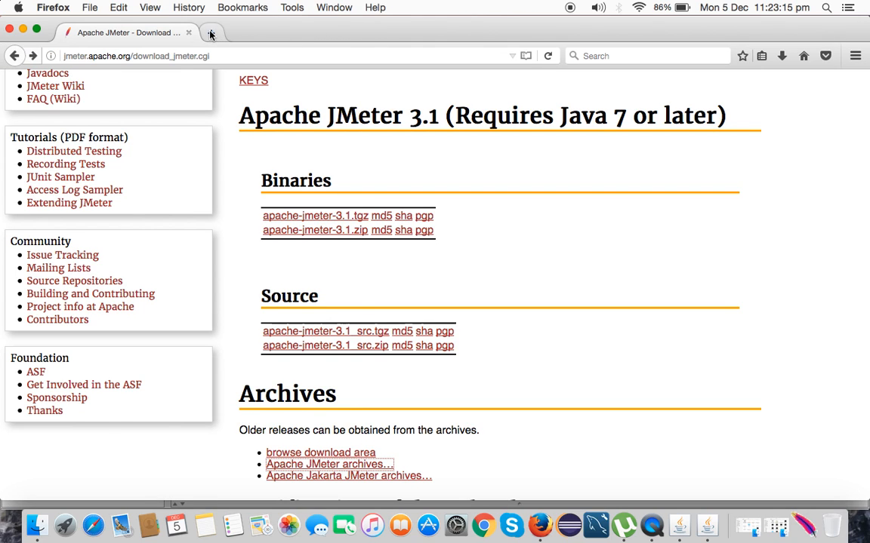
left_click(210, 34)
left_click(188, 34)
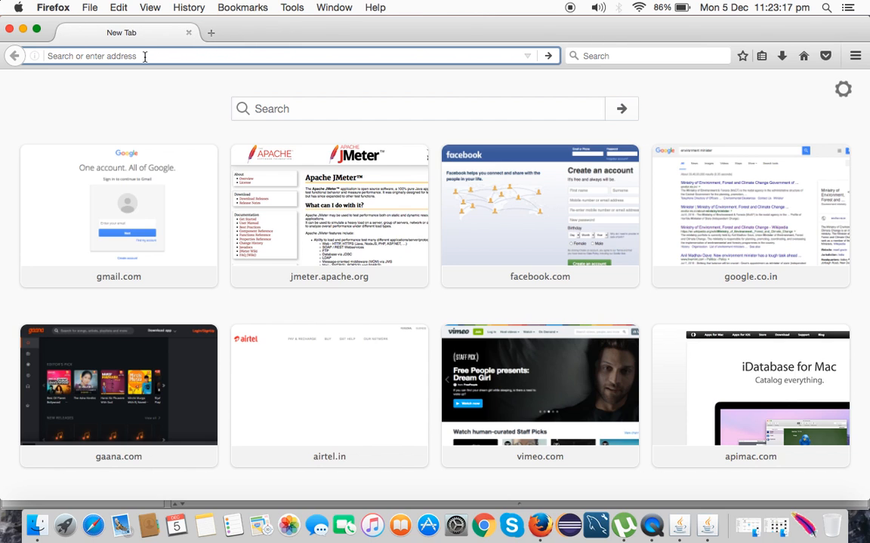
type("www")
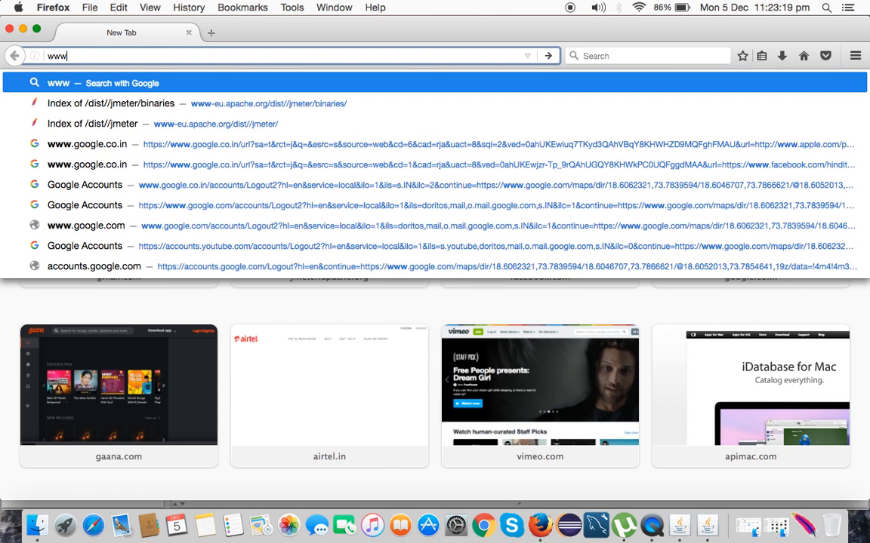
type(".ai")
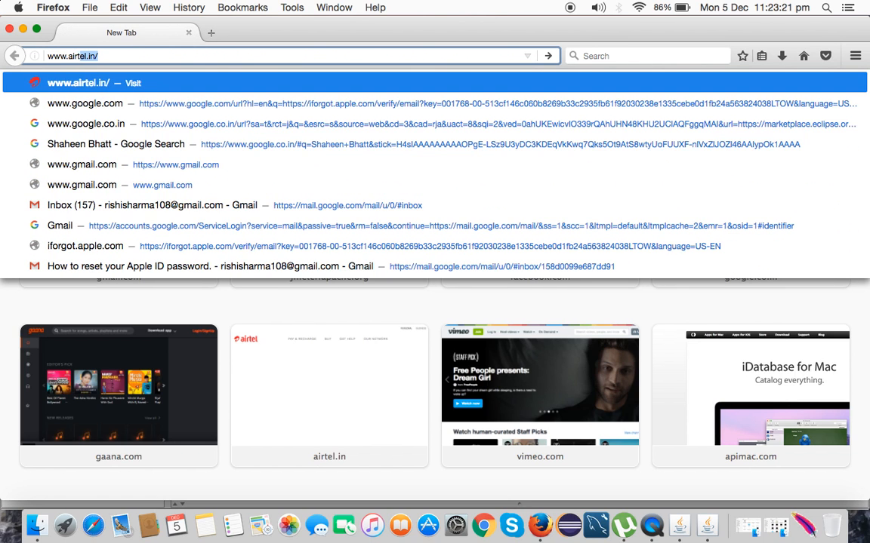
type("rt")
key("Return")
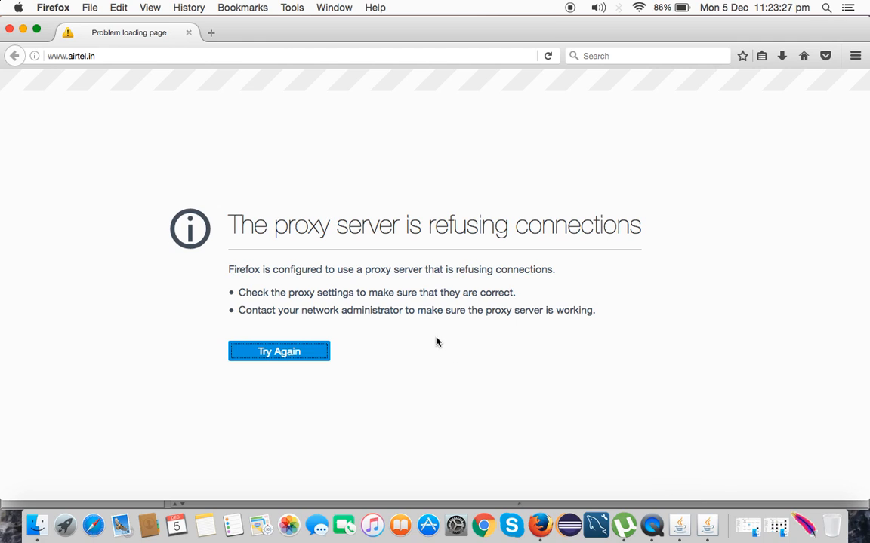
Step: Switch to JMeter, start the HTTP(S) Test Script Recorder, and acknowledge the root CA certificate notice
left_click(679, 525)
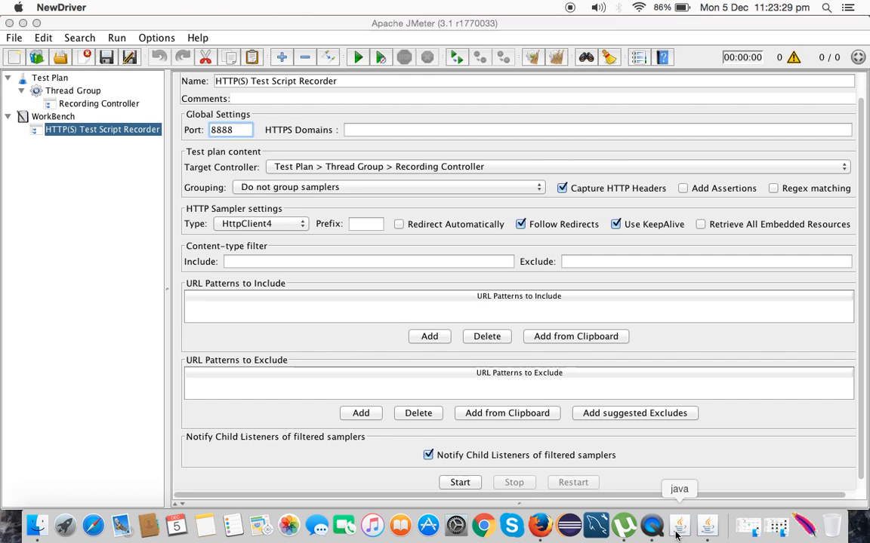
left_click(460, 483)
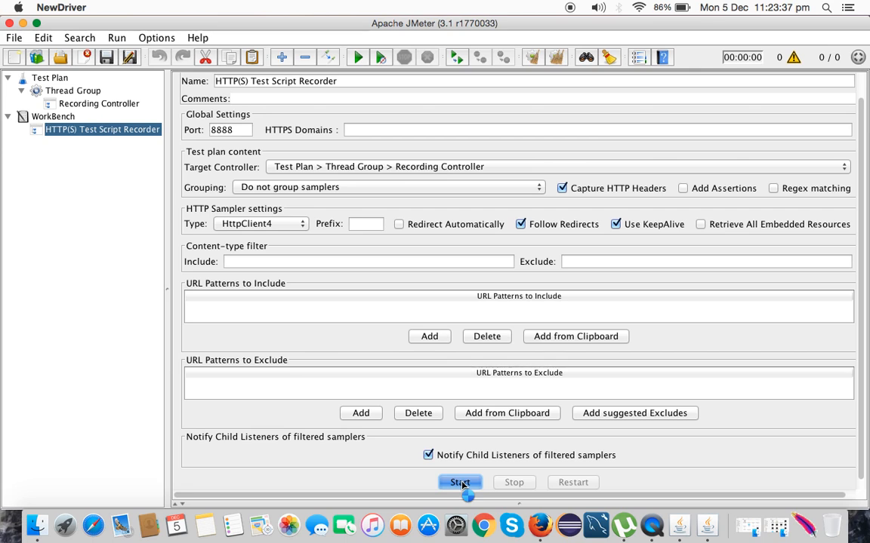
left_click(828, 327)
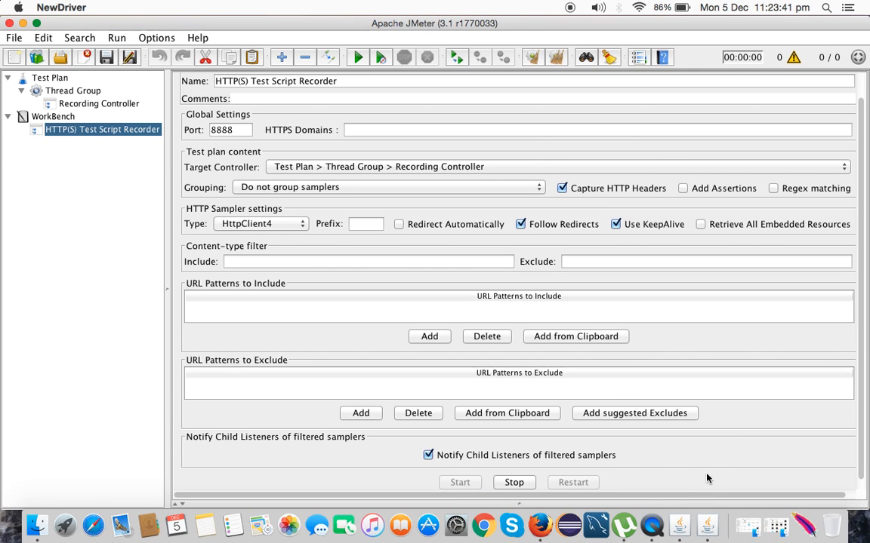
left_click(540, 526)
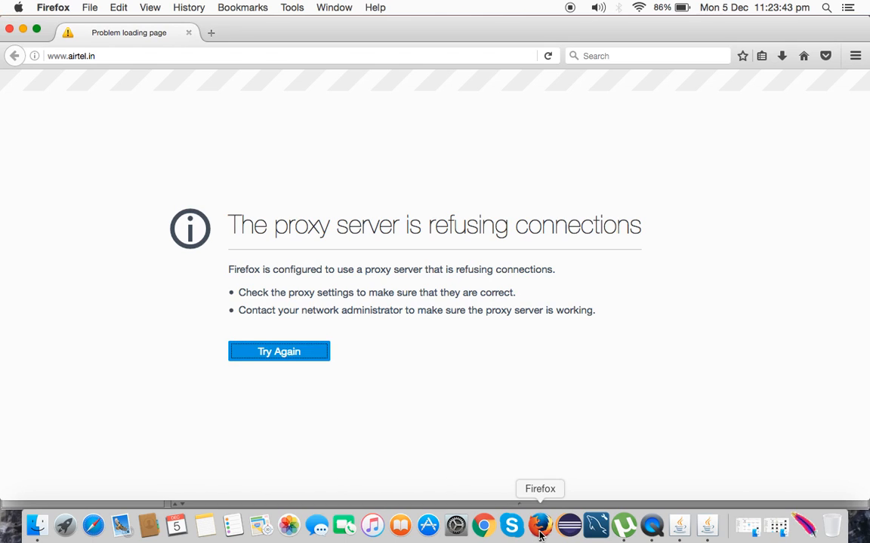
left_click(261, 356)
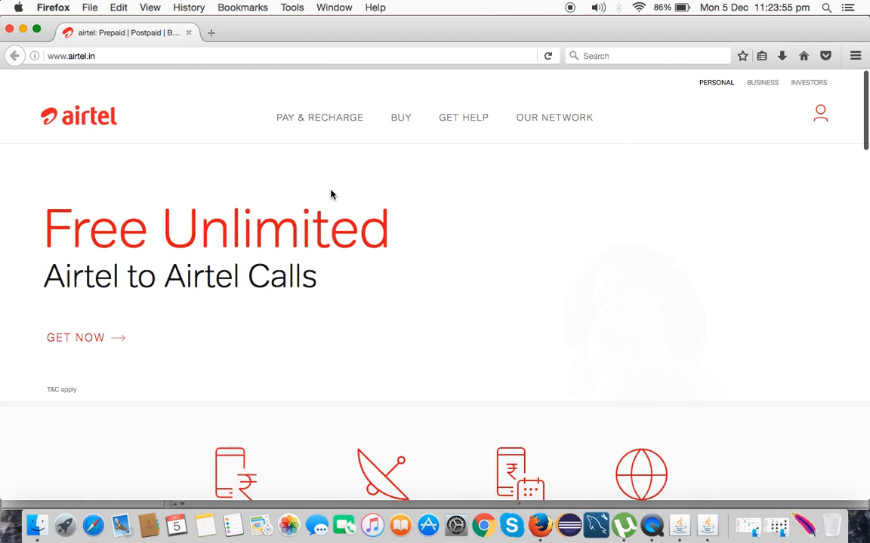
left_click_drag(867, 140, 844, 78)
Step: Switch to JMeter, expand the Recording Controller, widen the tree, and examine the server names and paths of the recorded HTTP requests
left_click(682, 524)
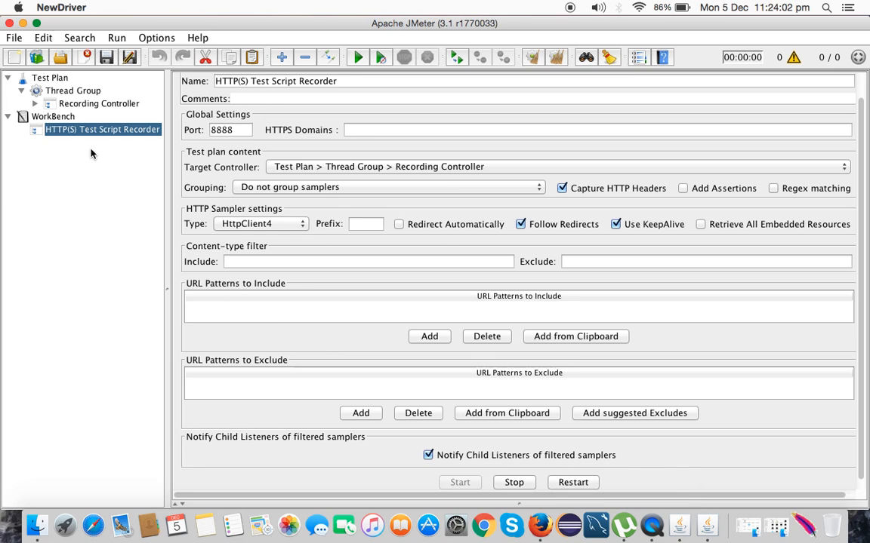
left_click(34, 105)
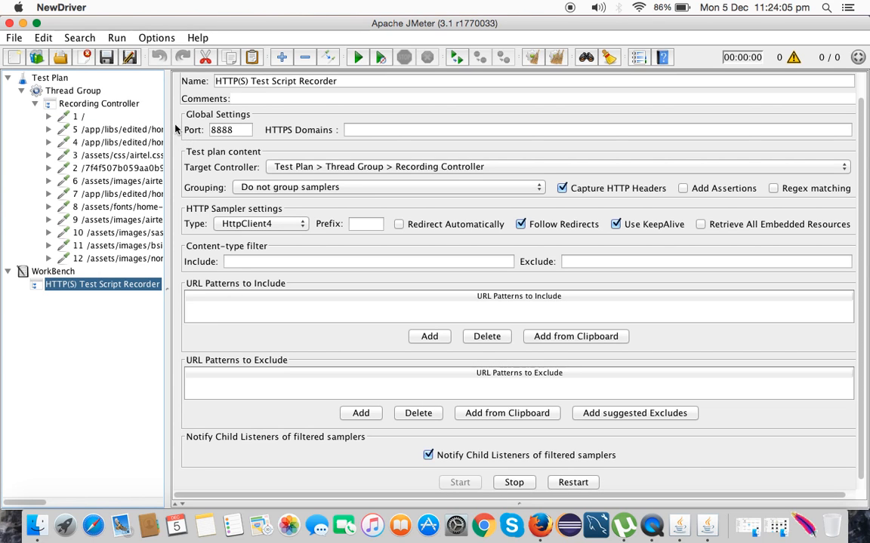
left_click_drag(168, 114, 326, 125)
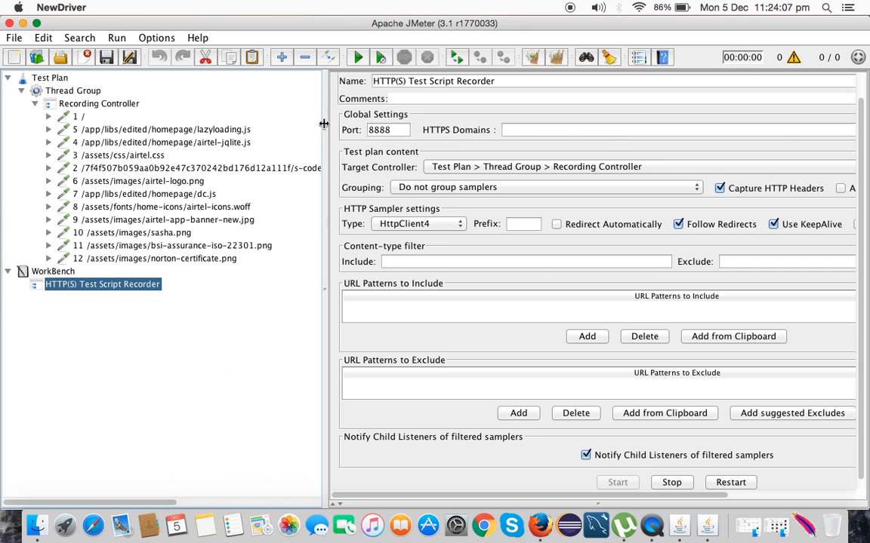
left_click(79, 117)
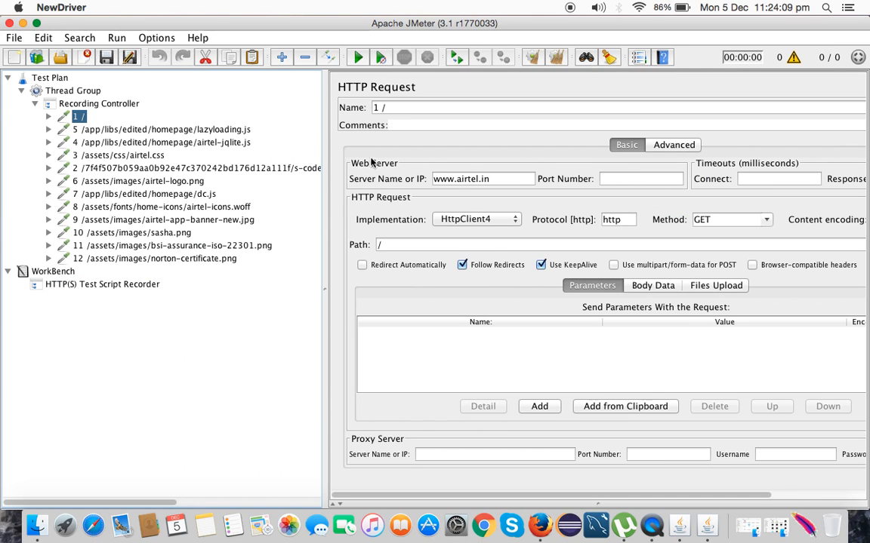
left_click_drag(492, 179, 414, 188)
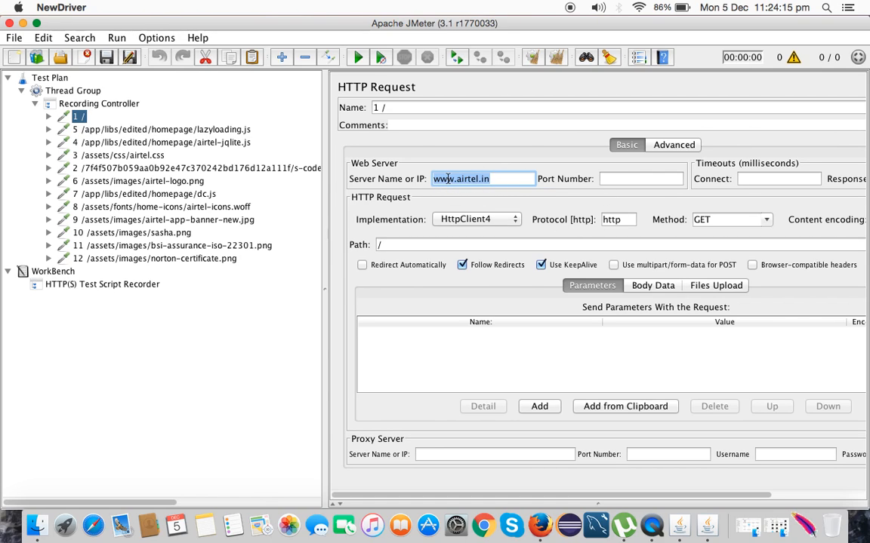
left_click(111, 140)
left_click(105, 154)
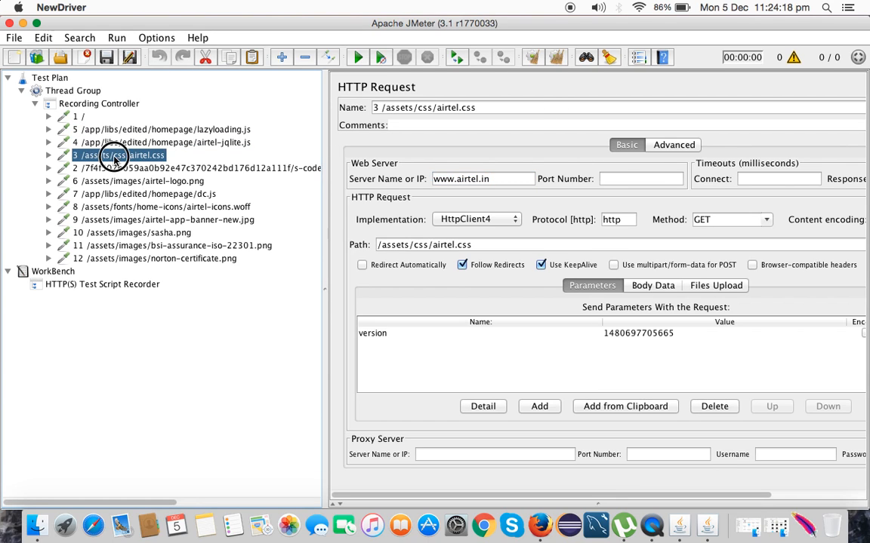
left_click(132, 206)
left_click(145, 233)
left_click(139, 246)
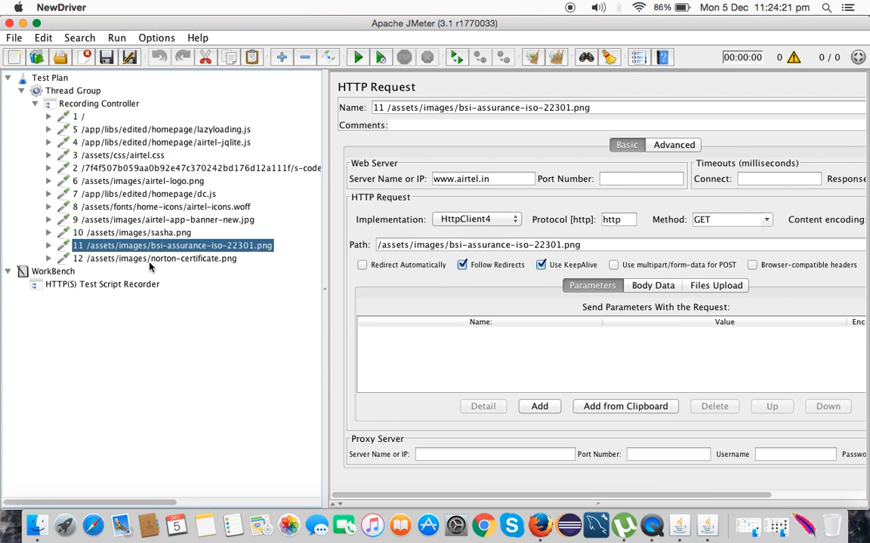
left_click(150, 259)
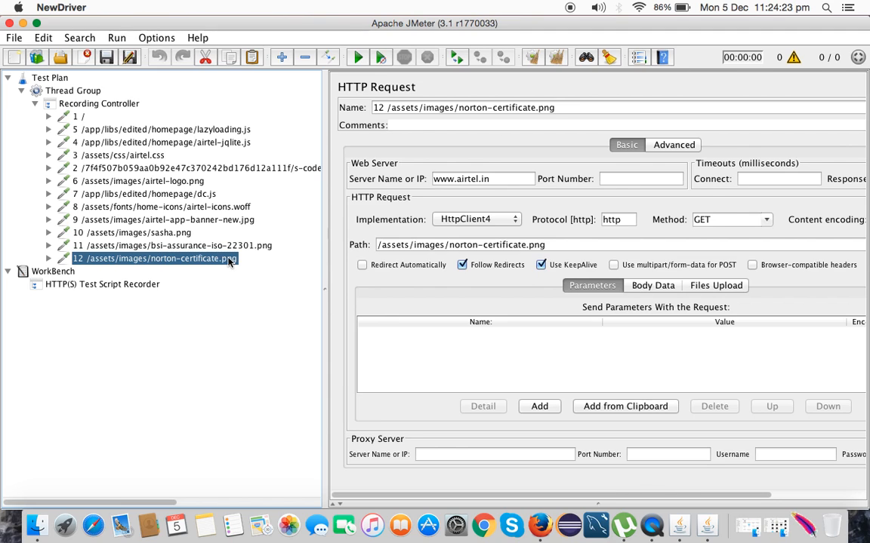
left_click(102, 284)
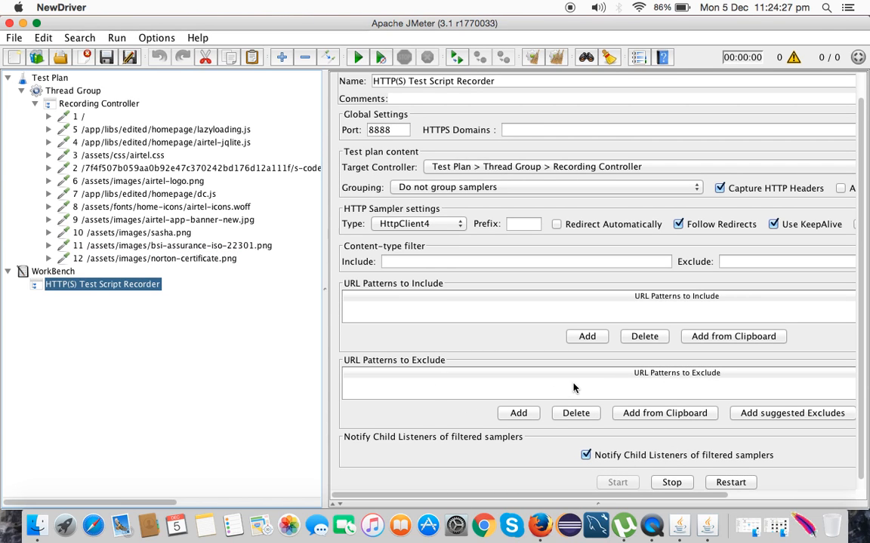
Step: Remove all recorded HTTP requests from the Recording Controller
left_click(155, 259)
key("shift+Up")
key("shift+Up")
key("shift+Up")
key("shift+Up")
key("shift+Up")
key("shift+Up")
key("shift+Up")
key("shift+Up")
key("shift+Up")
key("shift+Up")
key("shift+Up")
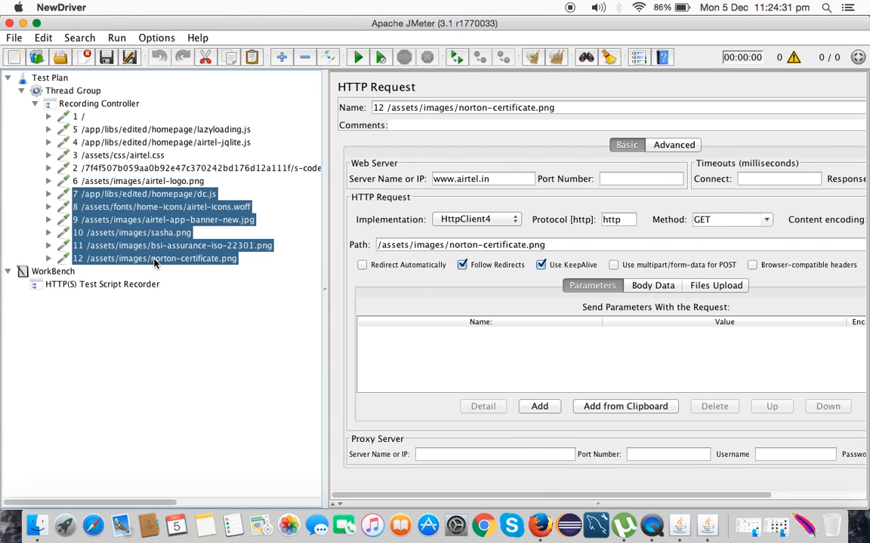
right_click(129, 168)
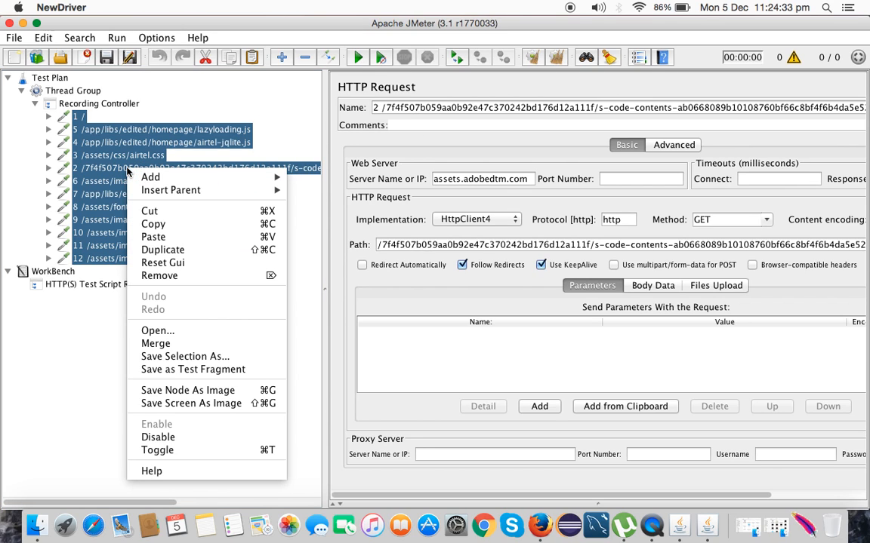
left_click(189, 276)
left_click(557, 297)
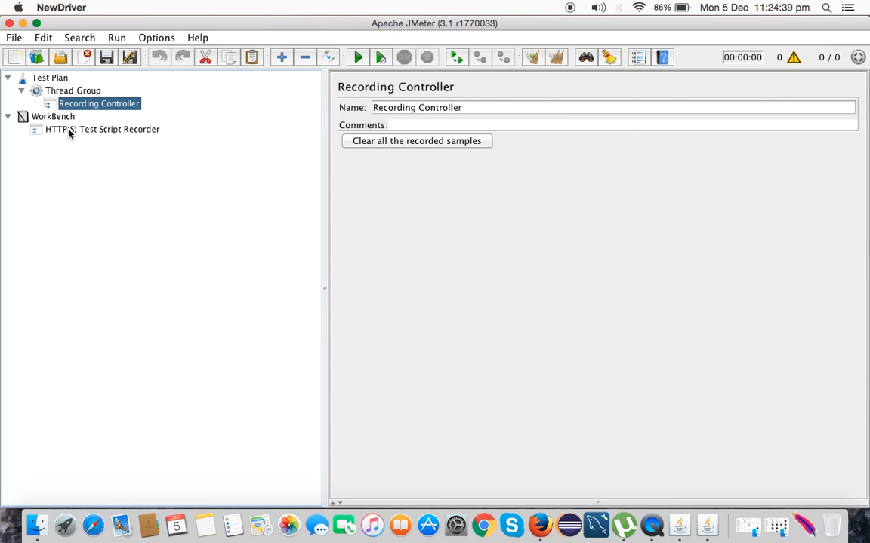
Step: Stop the HTTP(S) Test Script Recorder and add the suggested excludes to its URL patterns to exclude
left_click(69, 132)
left_click(672, 483)
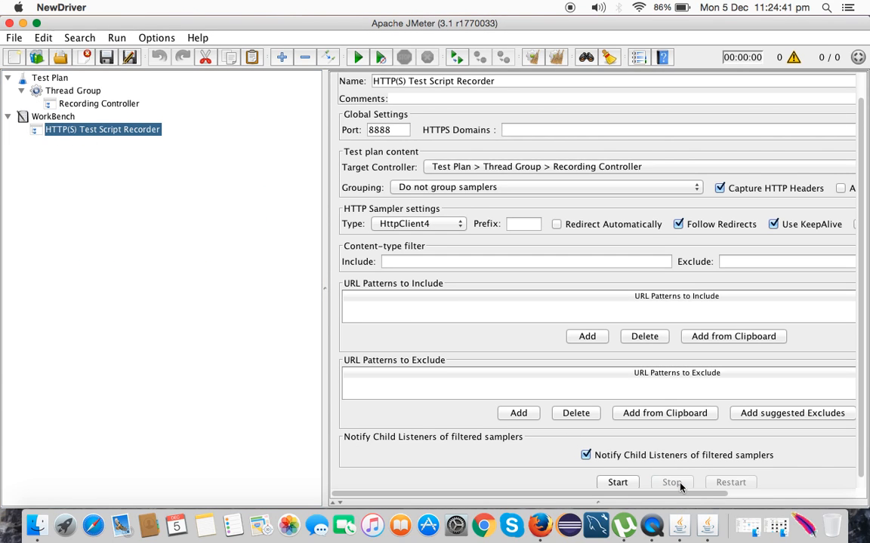
left_click(784, 414)
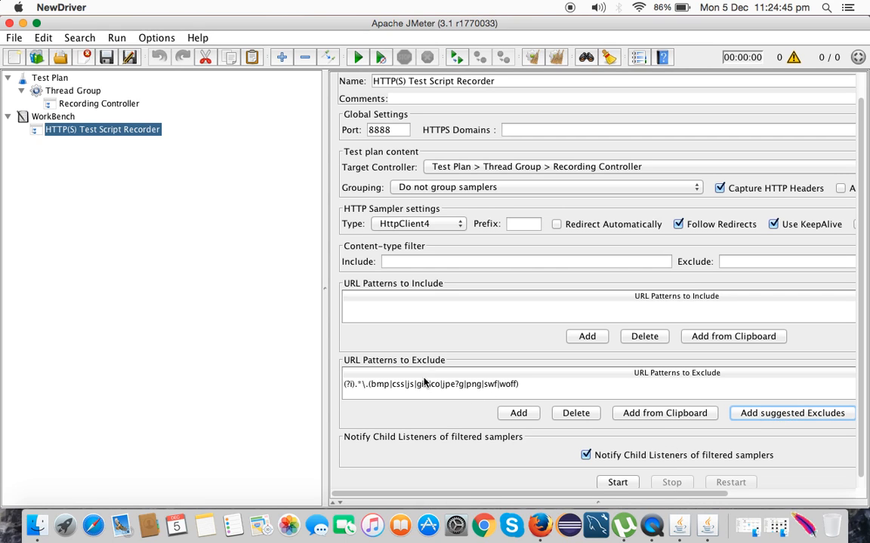
left_click(621, 486)
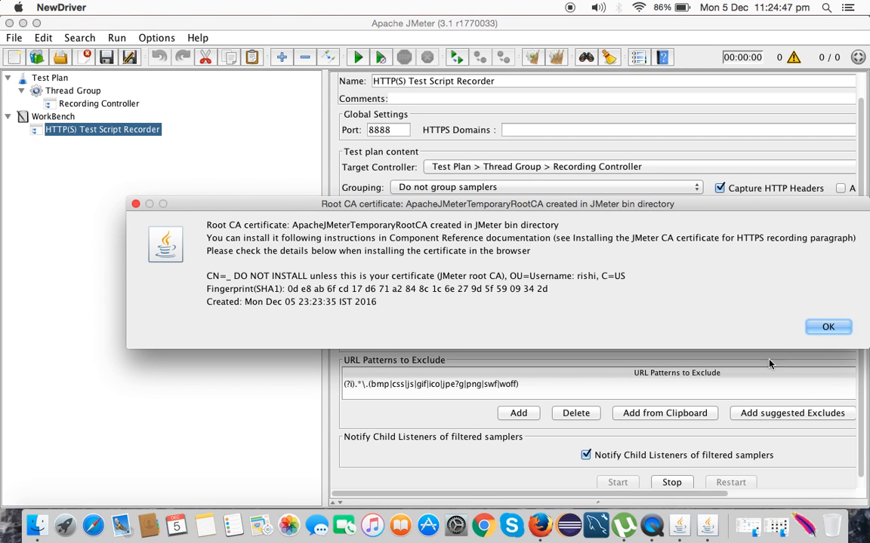
left_click(833, 332)
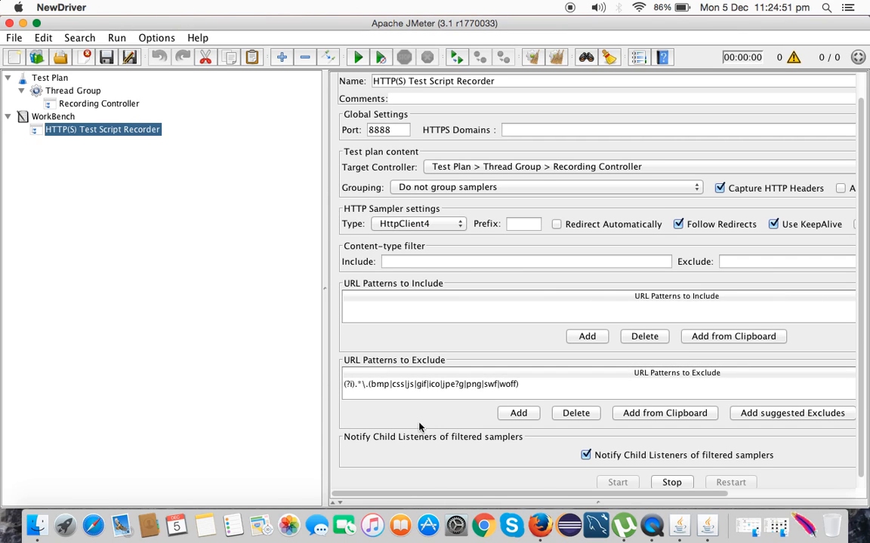
left_click(540, 526)
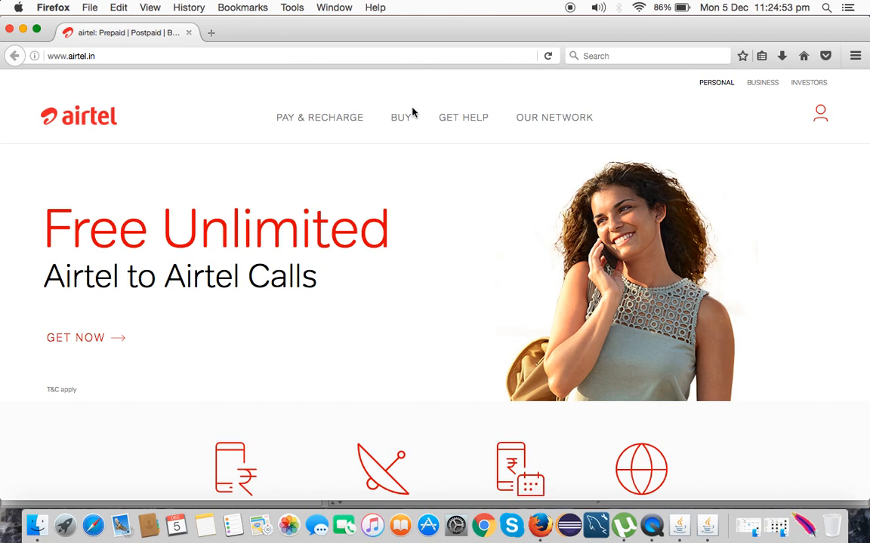
left_click(547, 56)
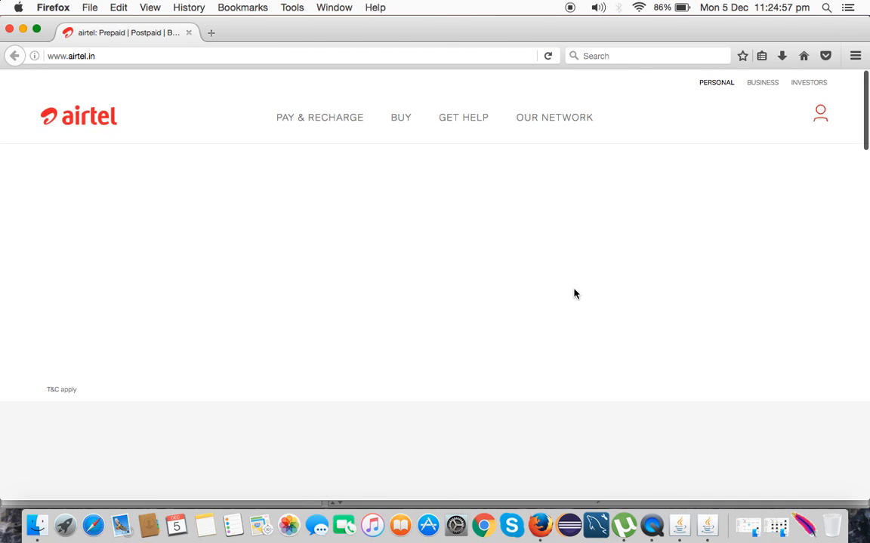
Step: Switch to JMeter, expand the Recording Controller, and examine the newly recorded requests and the details of the root-path (/) request
left_click(679, 525)
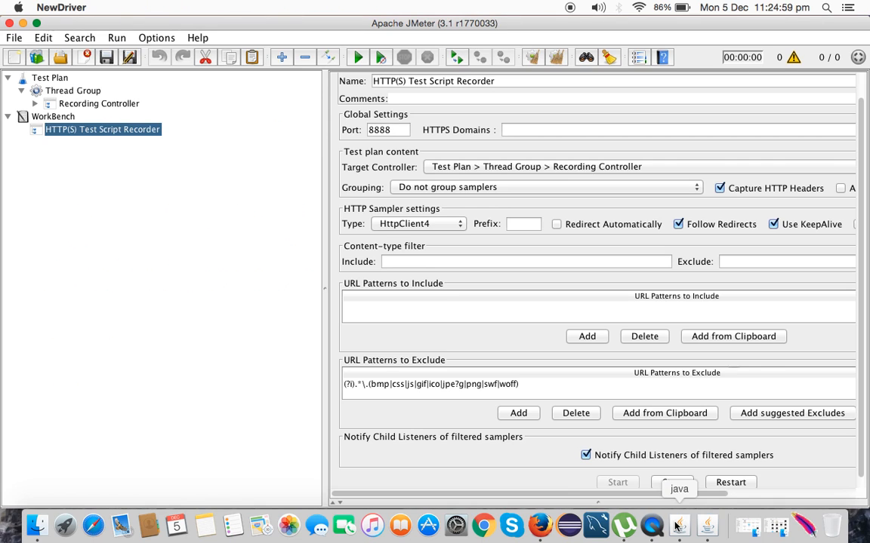
left_click(35, 104)
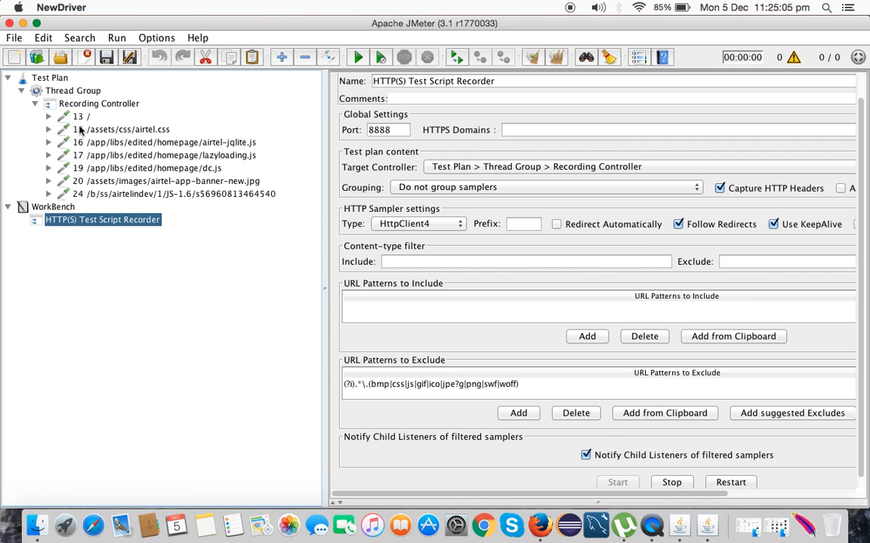
left_click(79, 117)
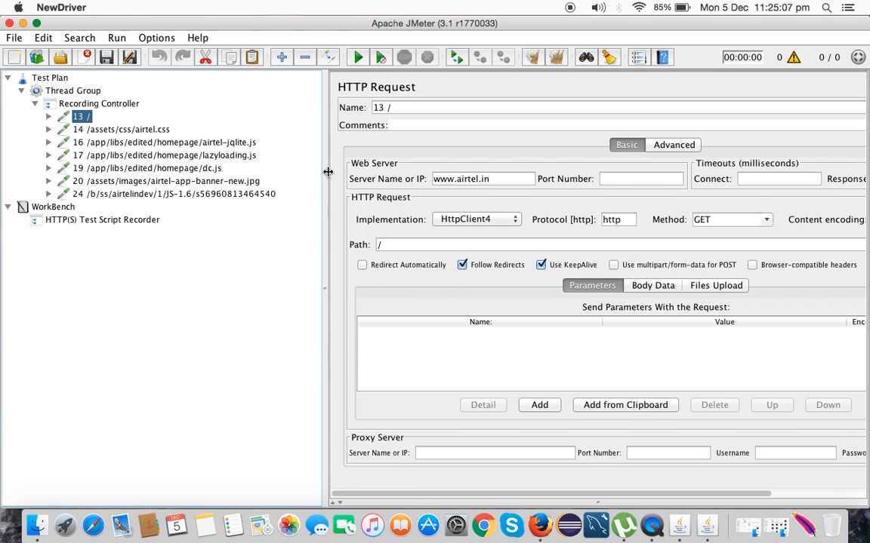
left_click_drag(324, 171, 296, 163)
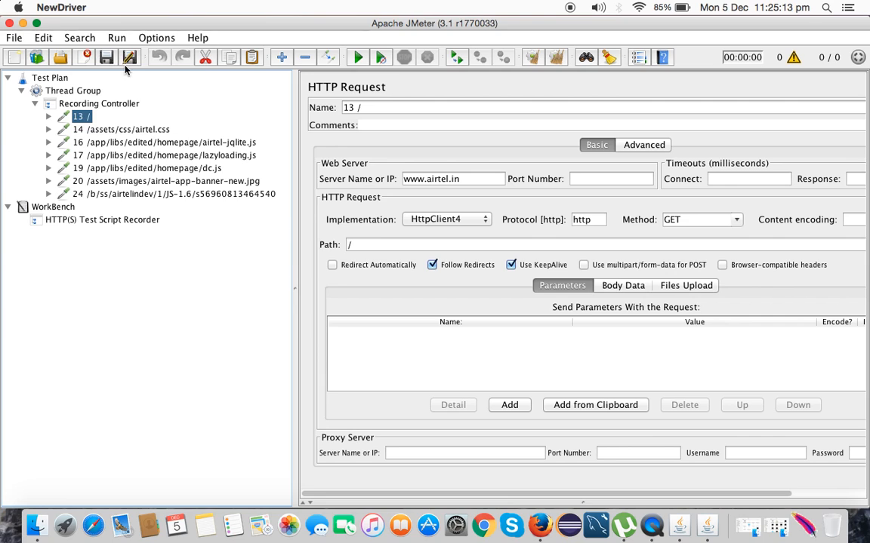
left_click(9, 23)
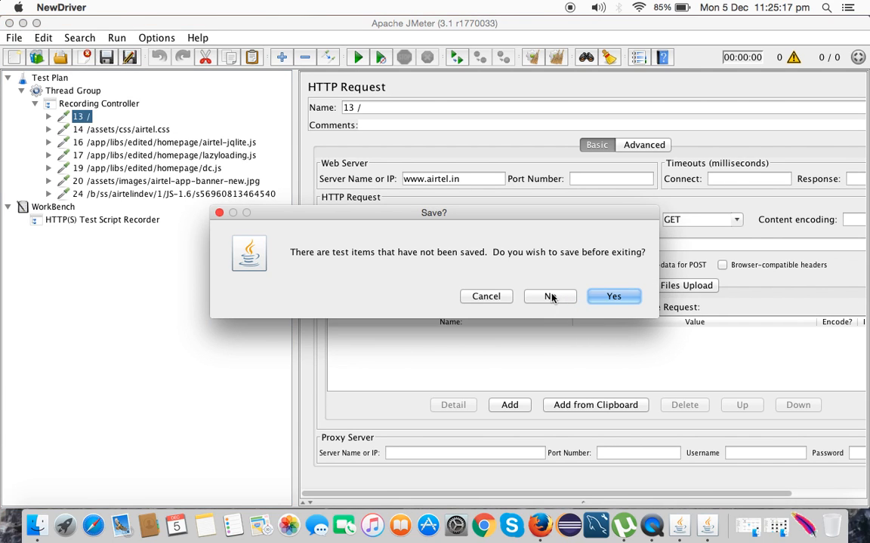
left_click(607, 296)
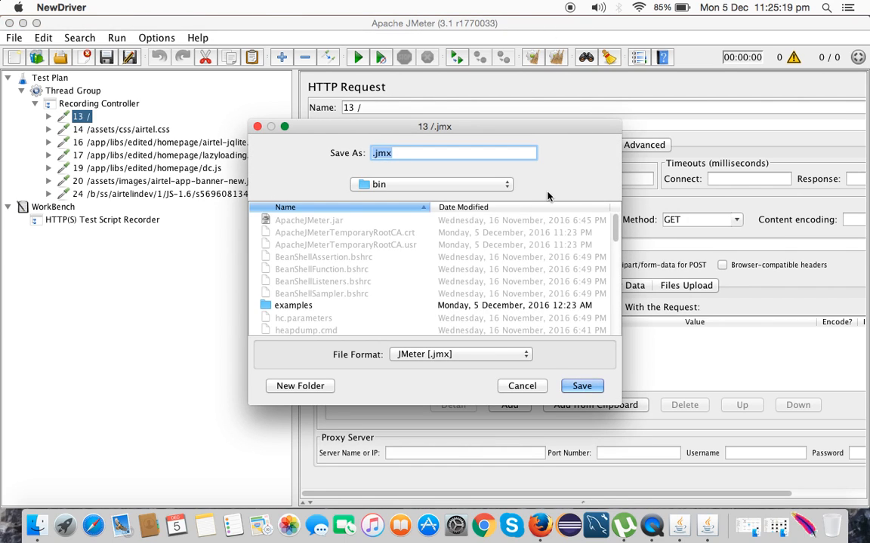
left_click(521, 386)
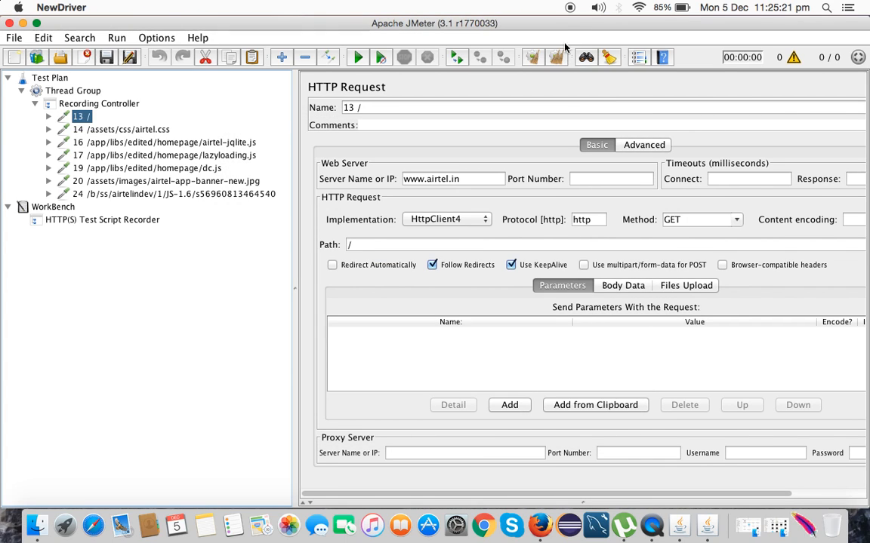